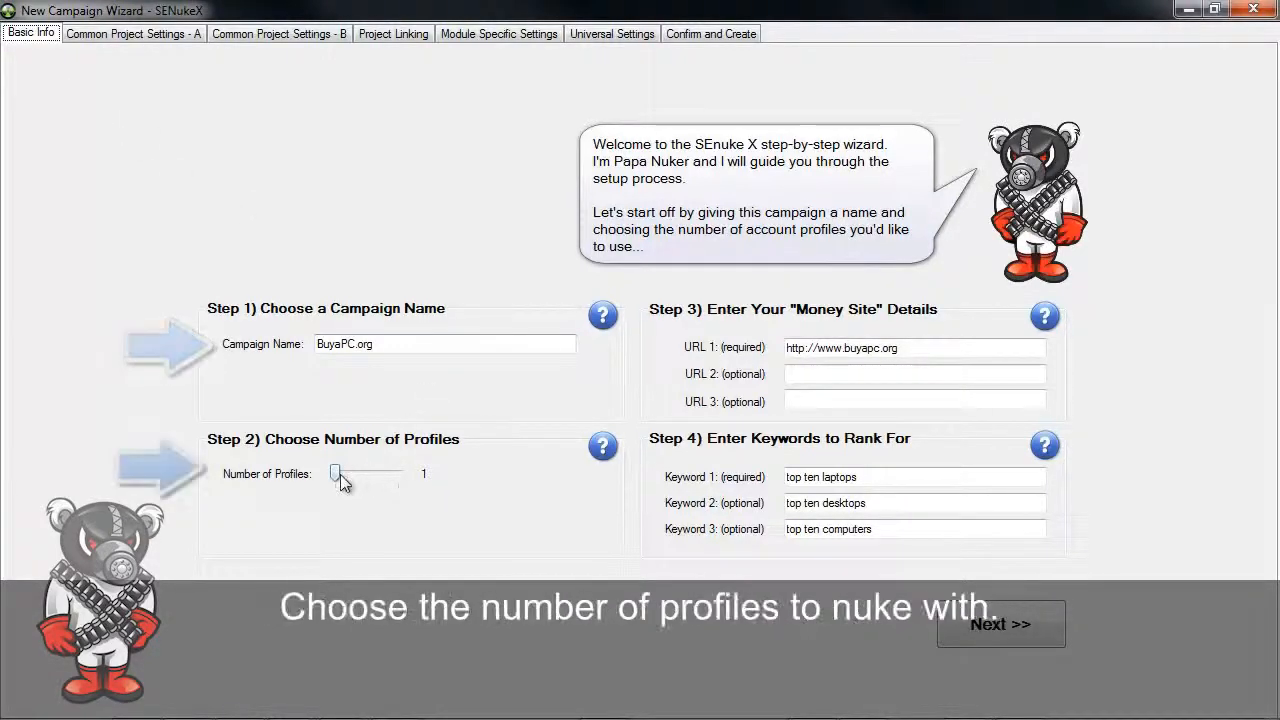
# Keep the campaign's number of profiles at 1 and continue to the first page of common project settings
pyautogui.moveTo(337, 476)
pyautogui.mouseDown()
pyautogui.moveTo(400, 478)
pyautogui.moveTo(336, 477)
pyautogui.mouseUp()
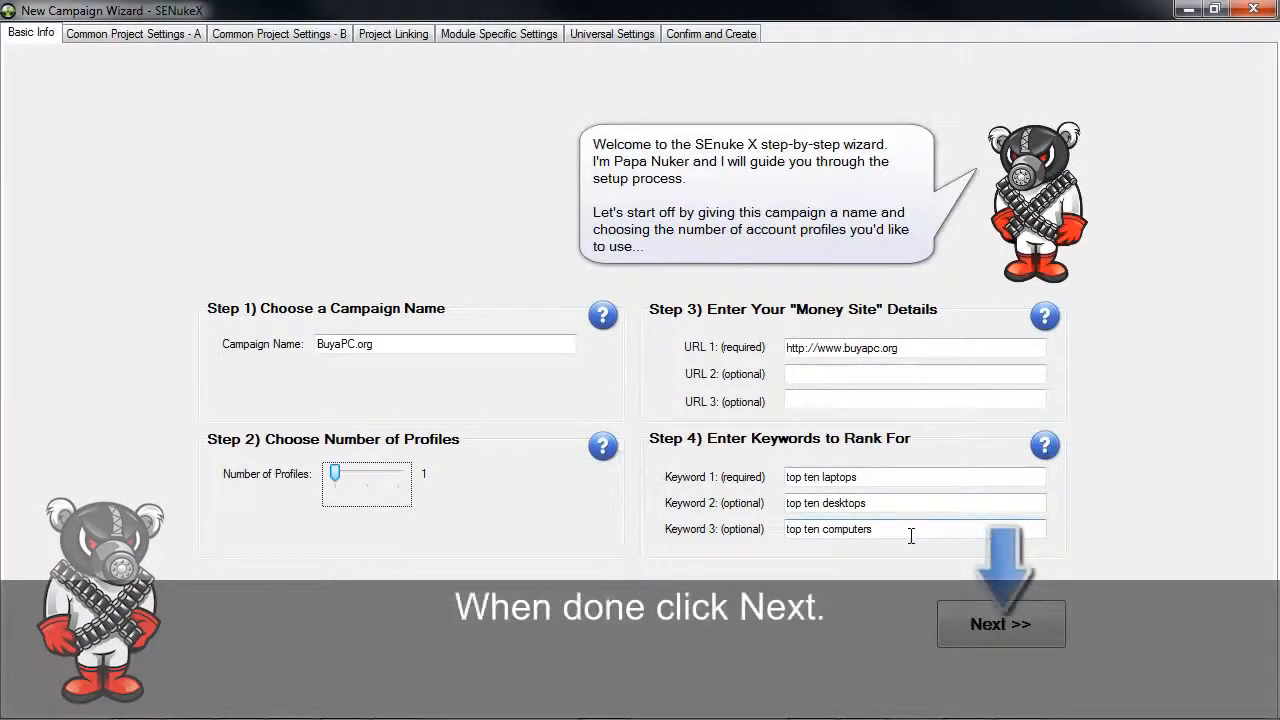
pyautogui.click(1008, 622)
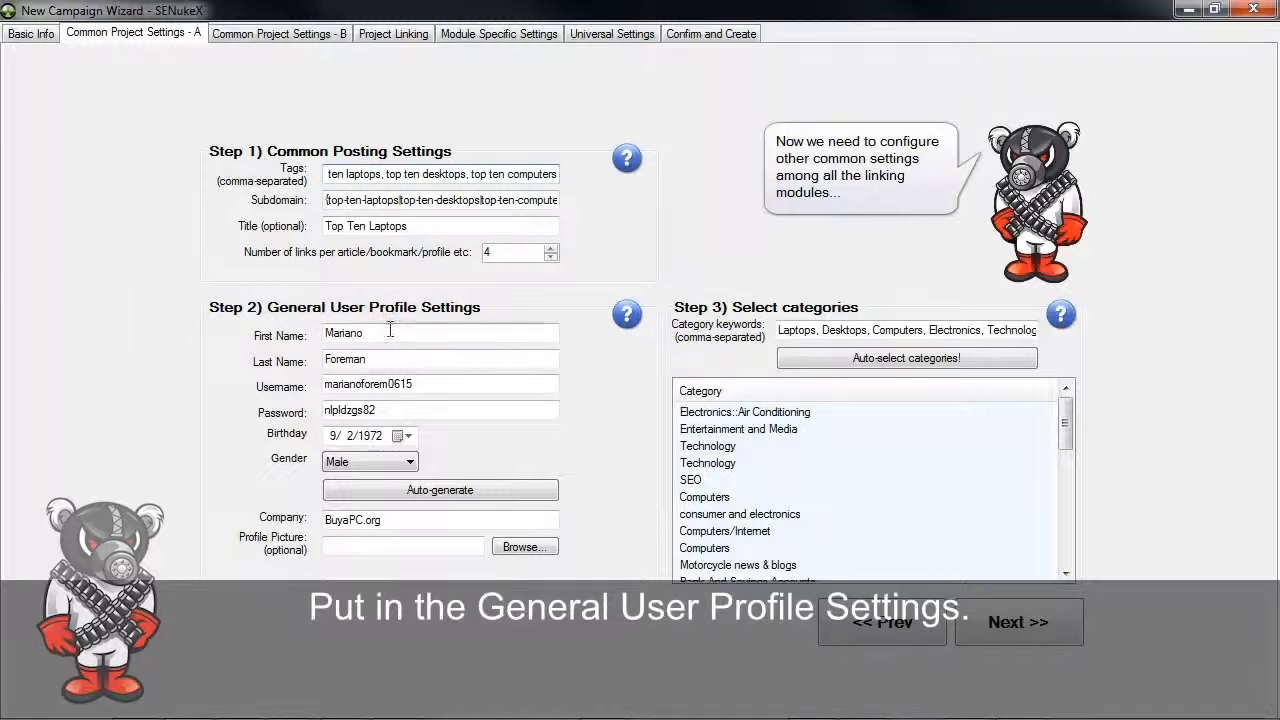
# Auto-generate a new set of general user profile details four times and move to the Company field
pyautogui.click(437, 492)
pyautogui.click(437, 492)
pyautogui.click(437, 493)
pyautogui.click(437, 492)
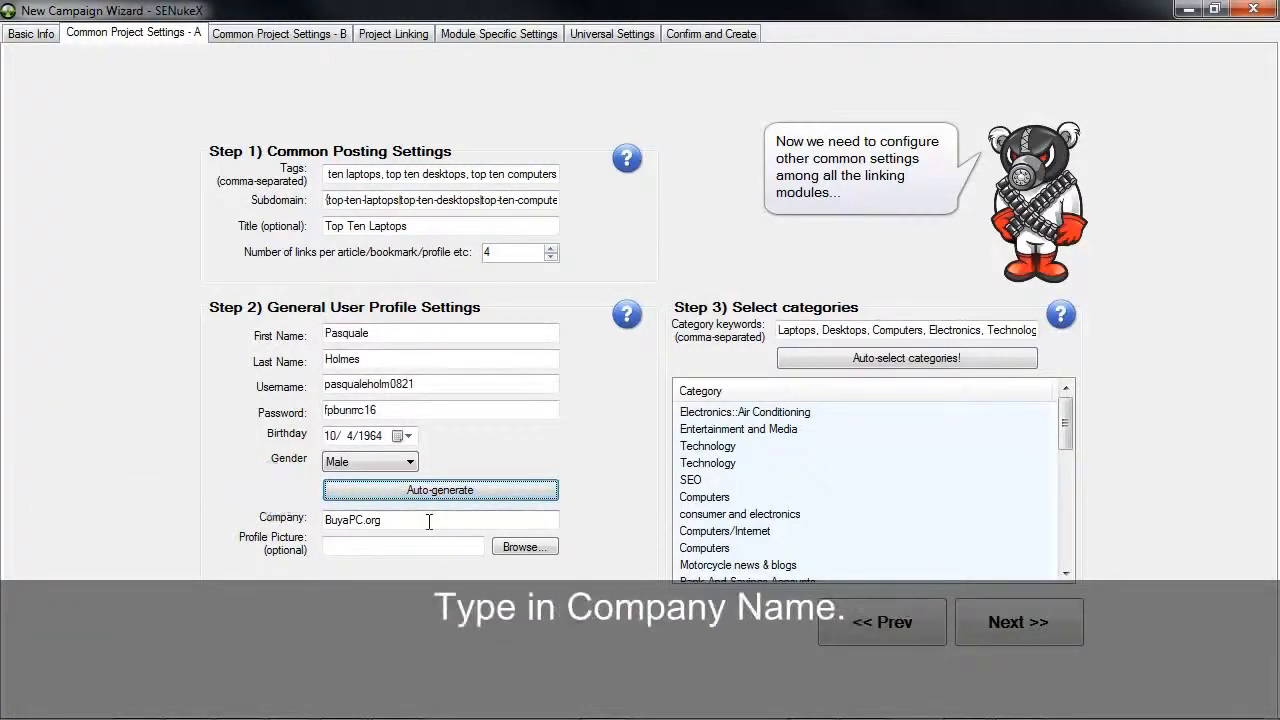
pyautogui.press('Tab')
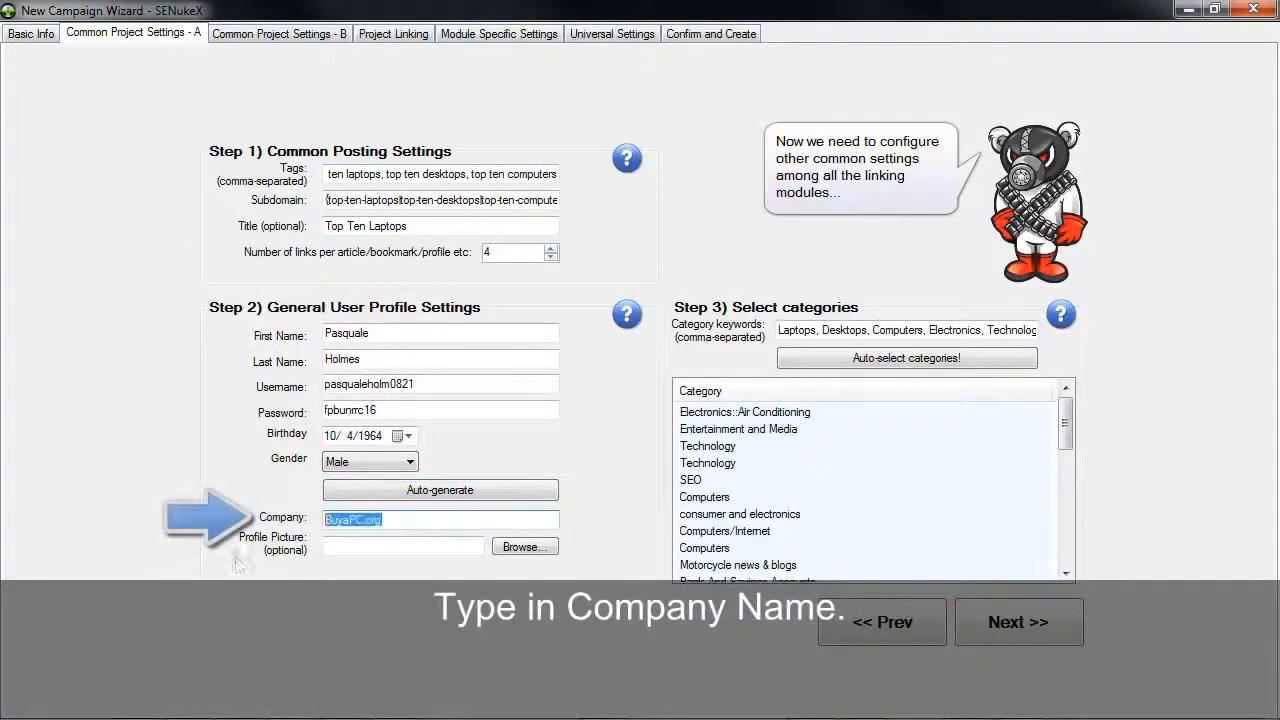
pyautogui.click(443, 525)
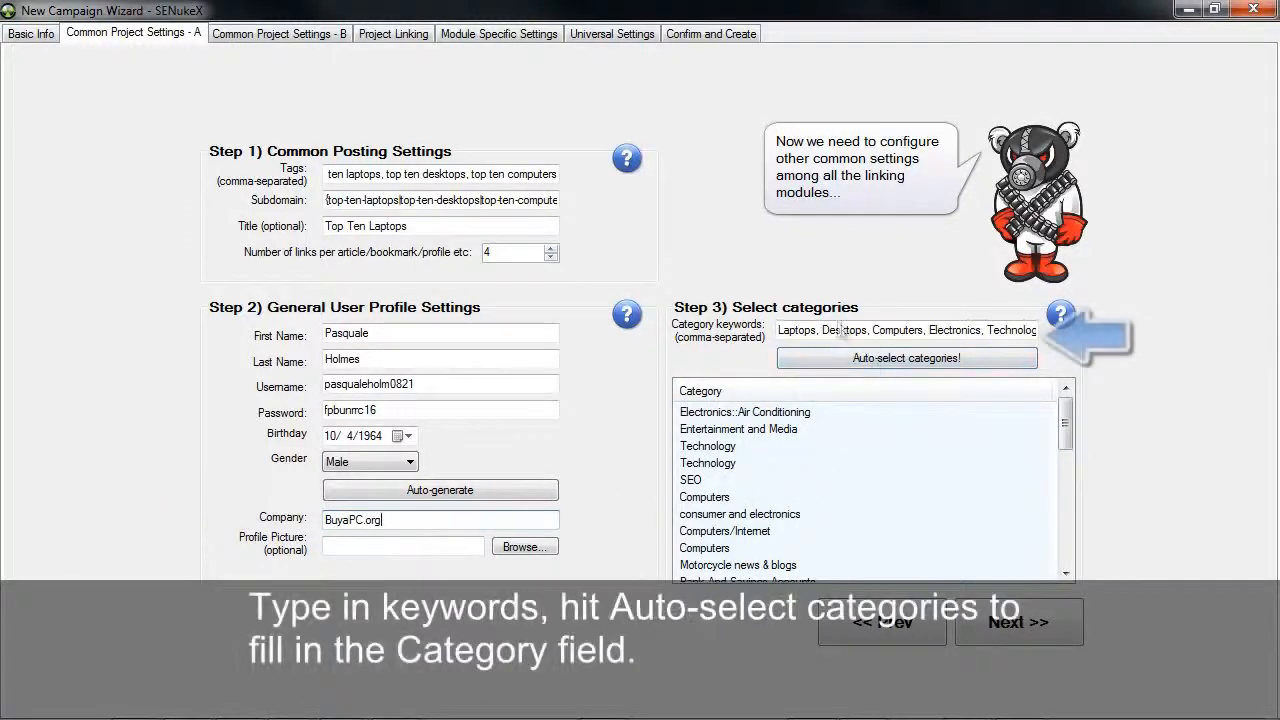
# Auto-select categories for the keywords Laptops, Desktops, Computers, Electronics, Technology and continue to the second page of common settings
pyautogui.moveTo(796, 330); pyautogui.dragTo(1038, 331)
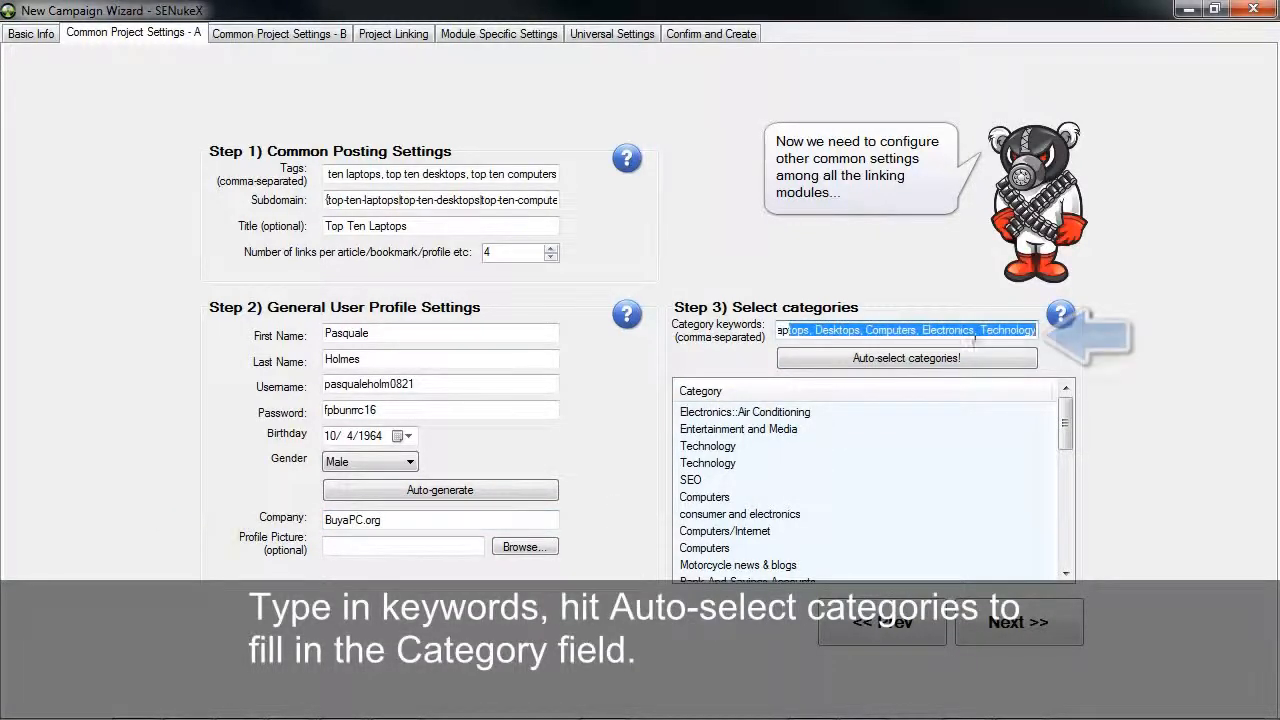
pyautogui.click(893, 366)
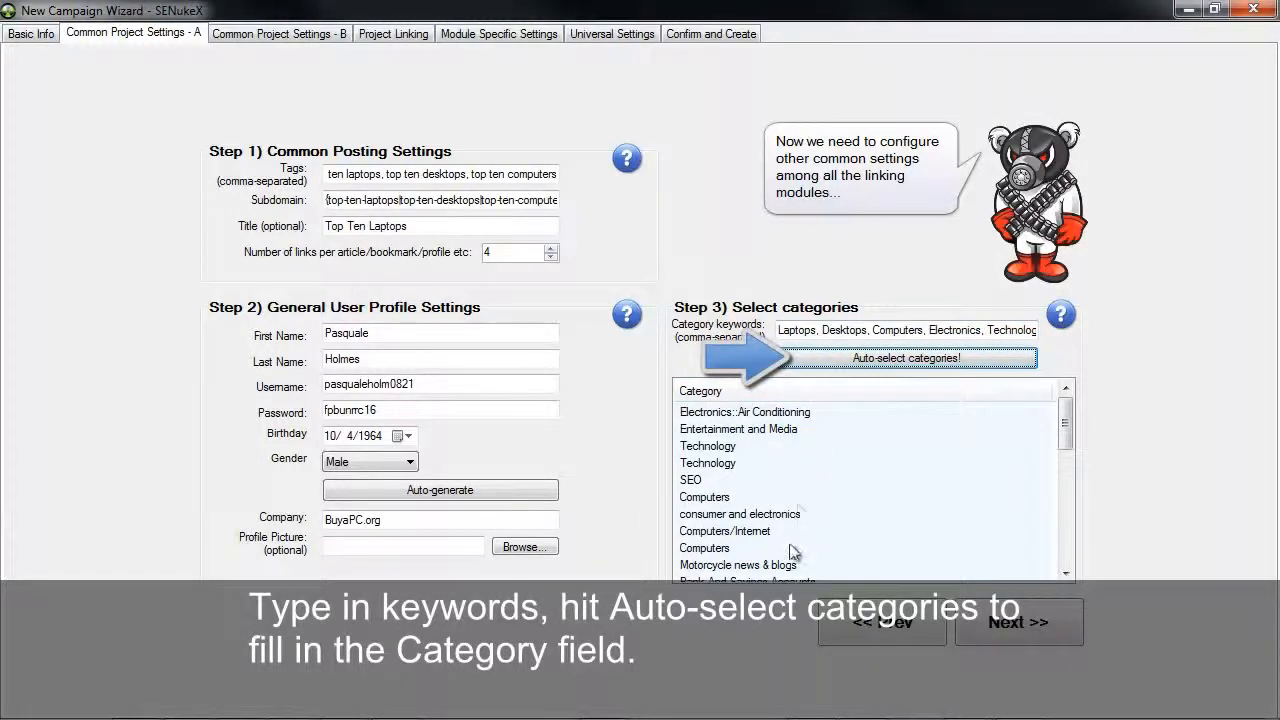
pyautogui.click(1000, 632)
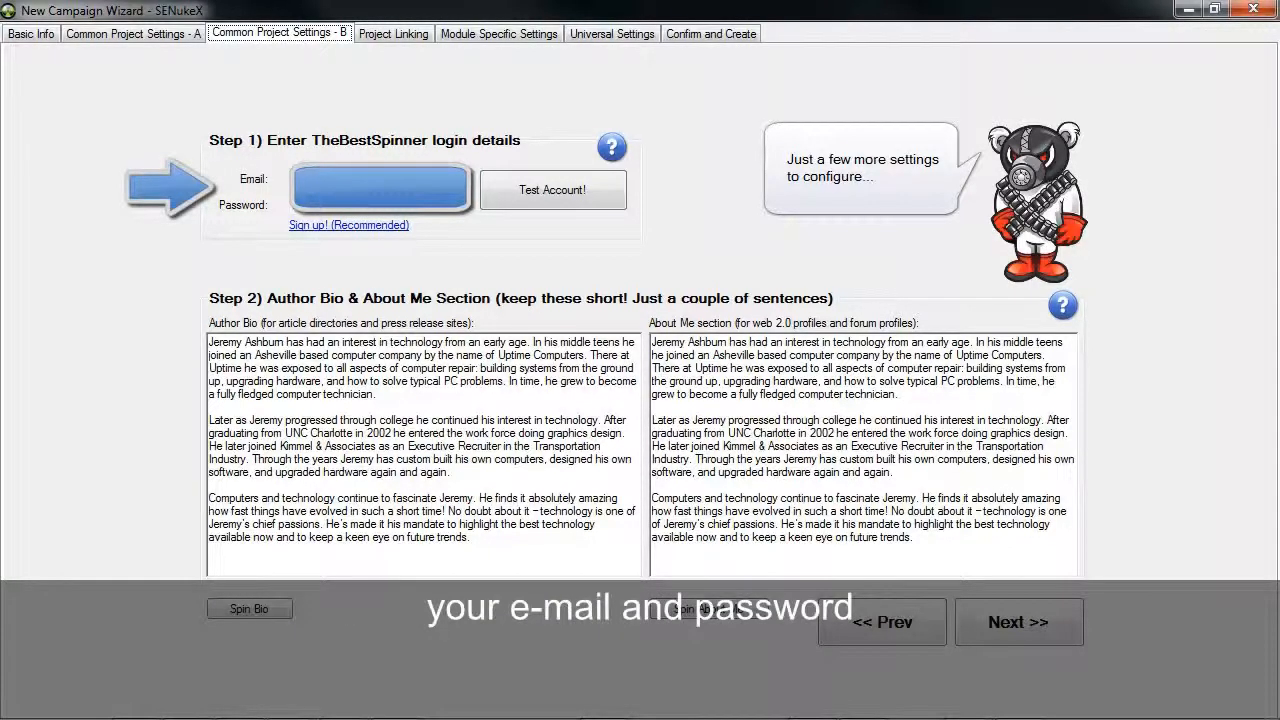
# Test the TheBestSpinner account login, dismiss the notification and continue to project linking
pyautogui.click(520, 188)
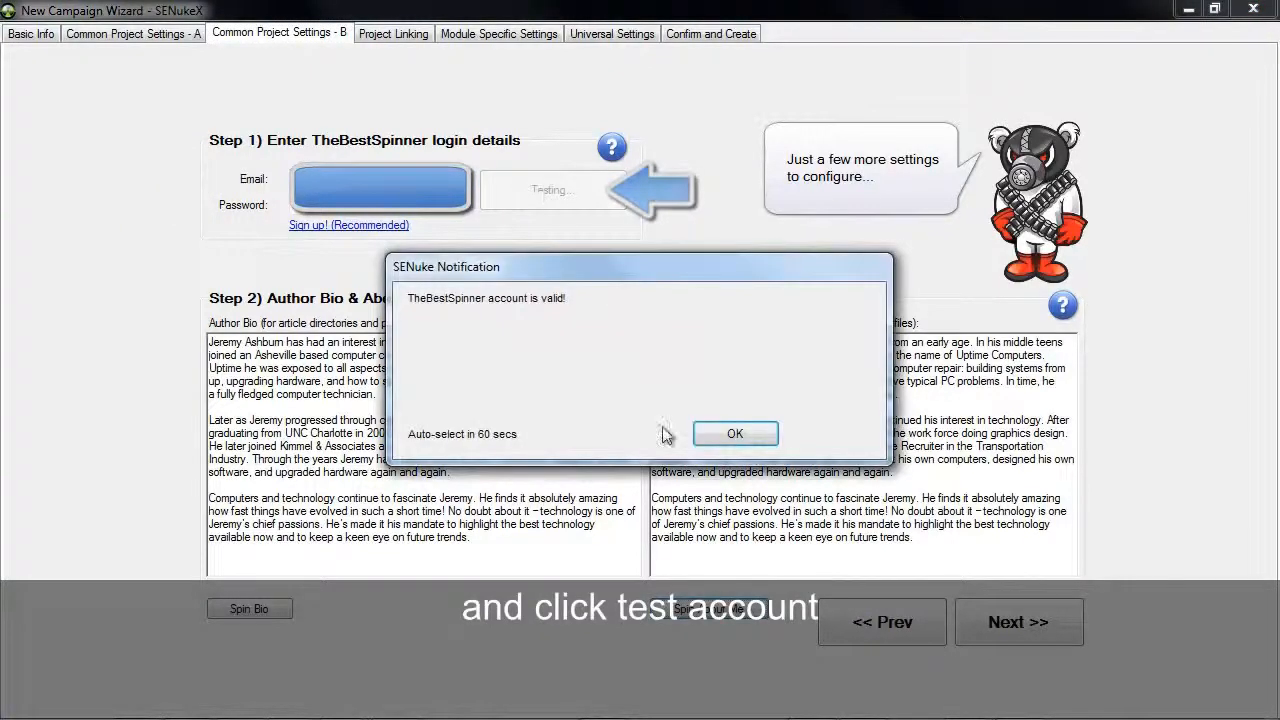
pyautogui.click(715, 436)
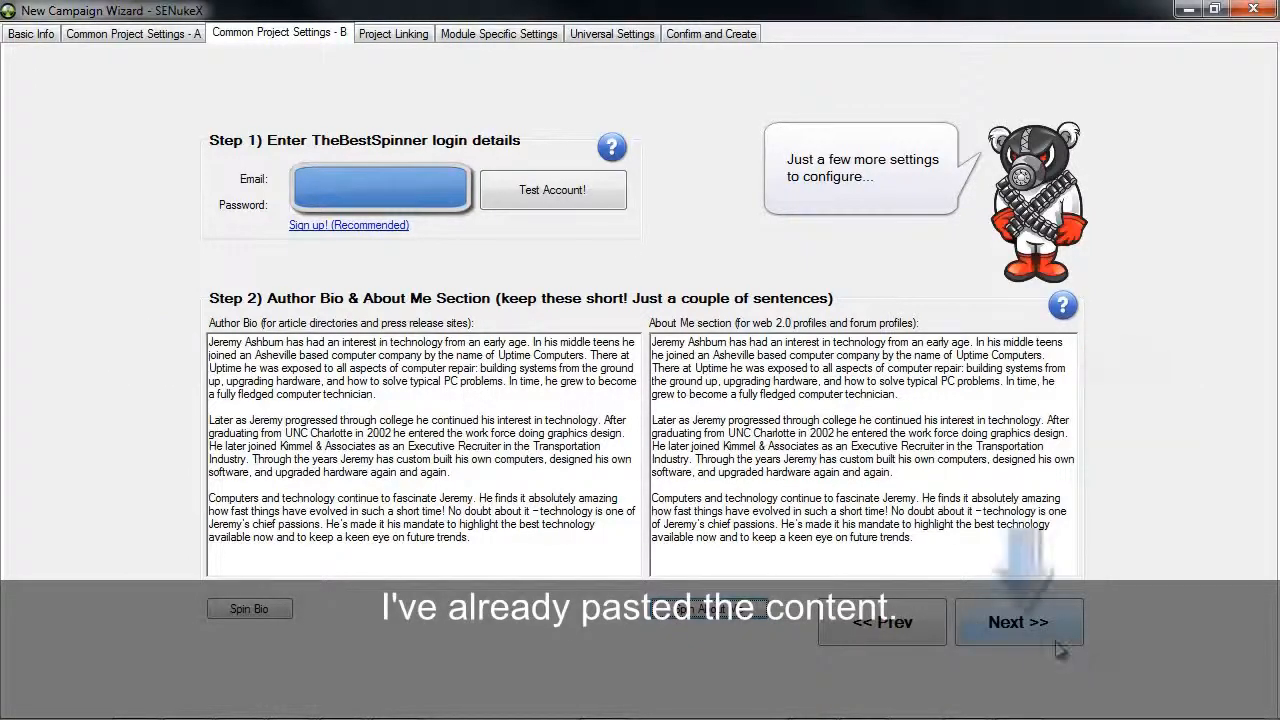
pyautogui.click(1017, 636)
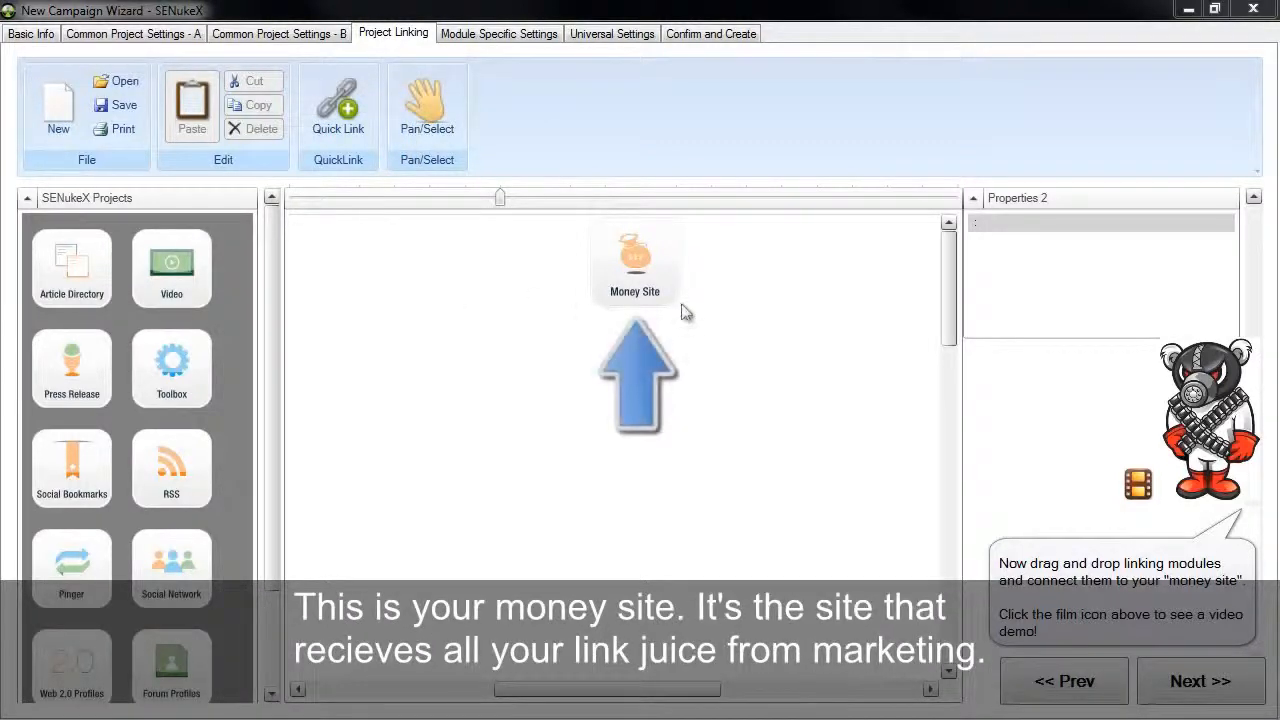
# Place a Social Network module below the Money Site and a Social Bookmarks module below it
pyautogui.moveTo(665, 293)
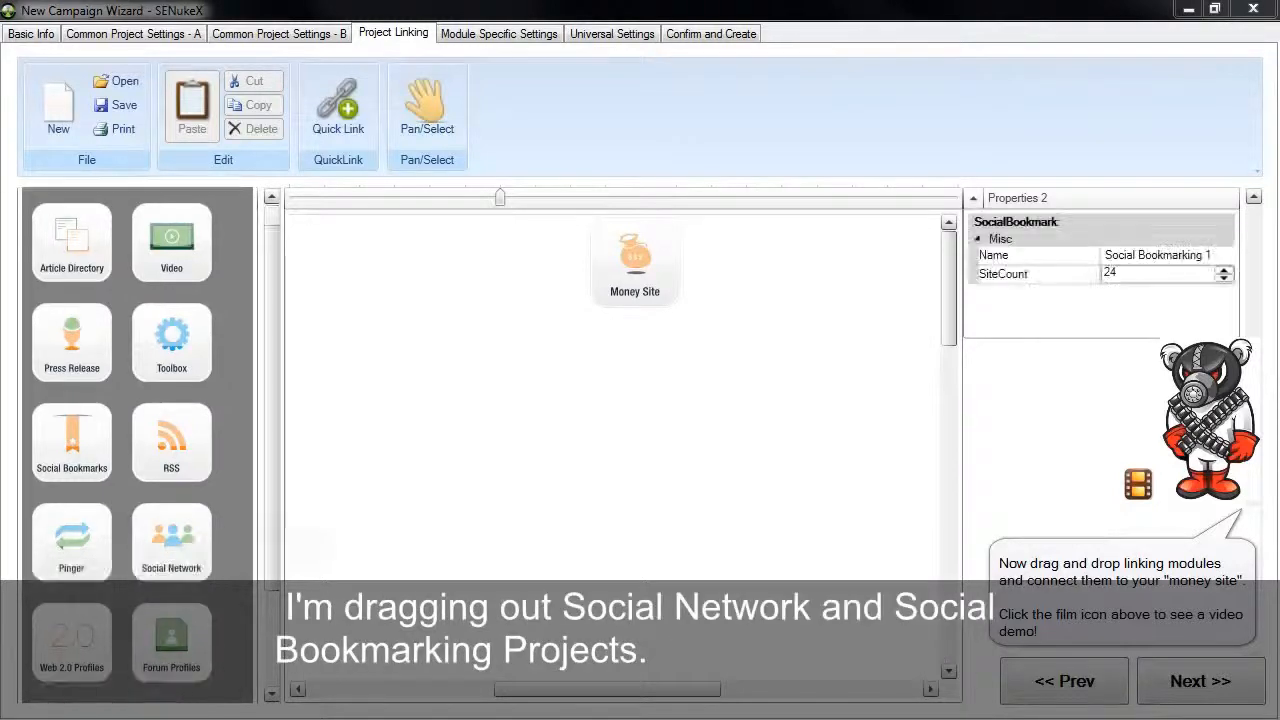
pyautogui.moveTo(176, 583); pyautogui.dragTo(628, 430)
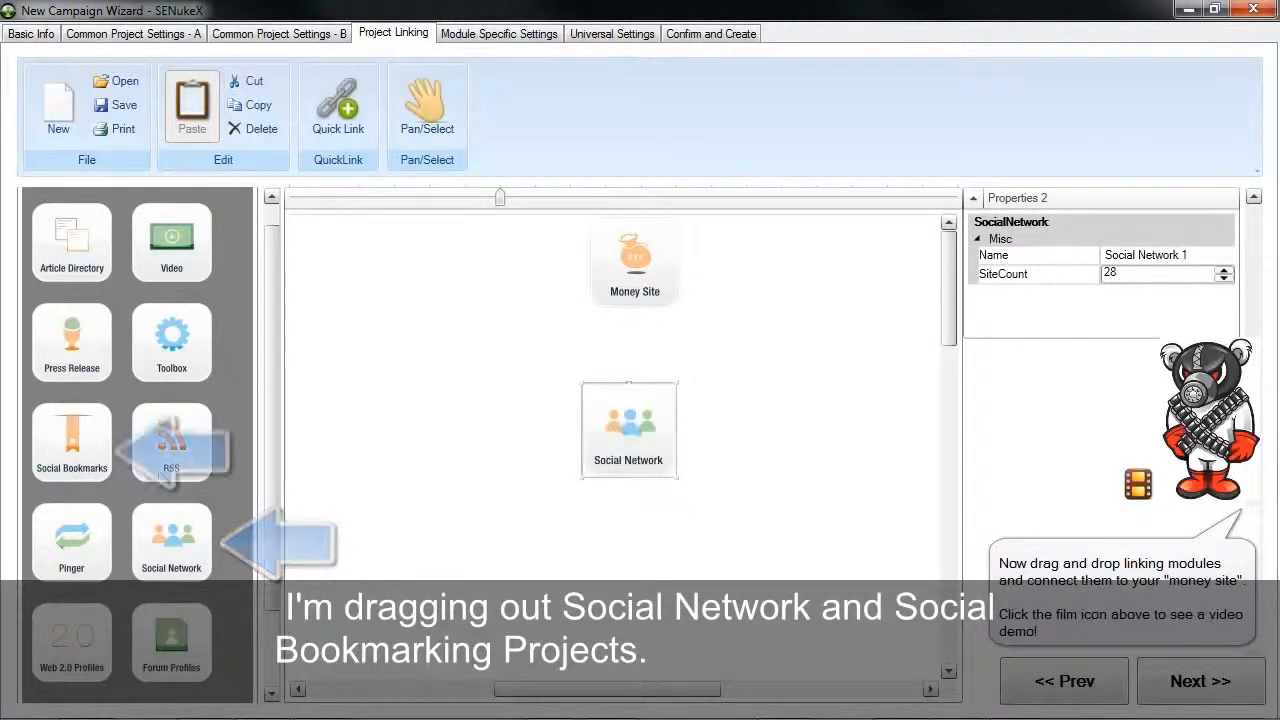
pyautogui.moveTo(510, 565); pyautogui.dragTo(625, 622)
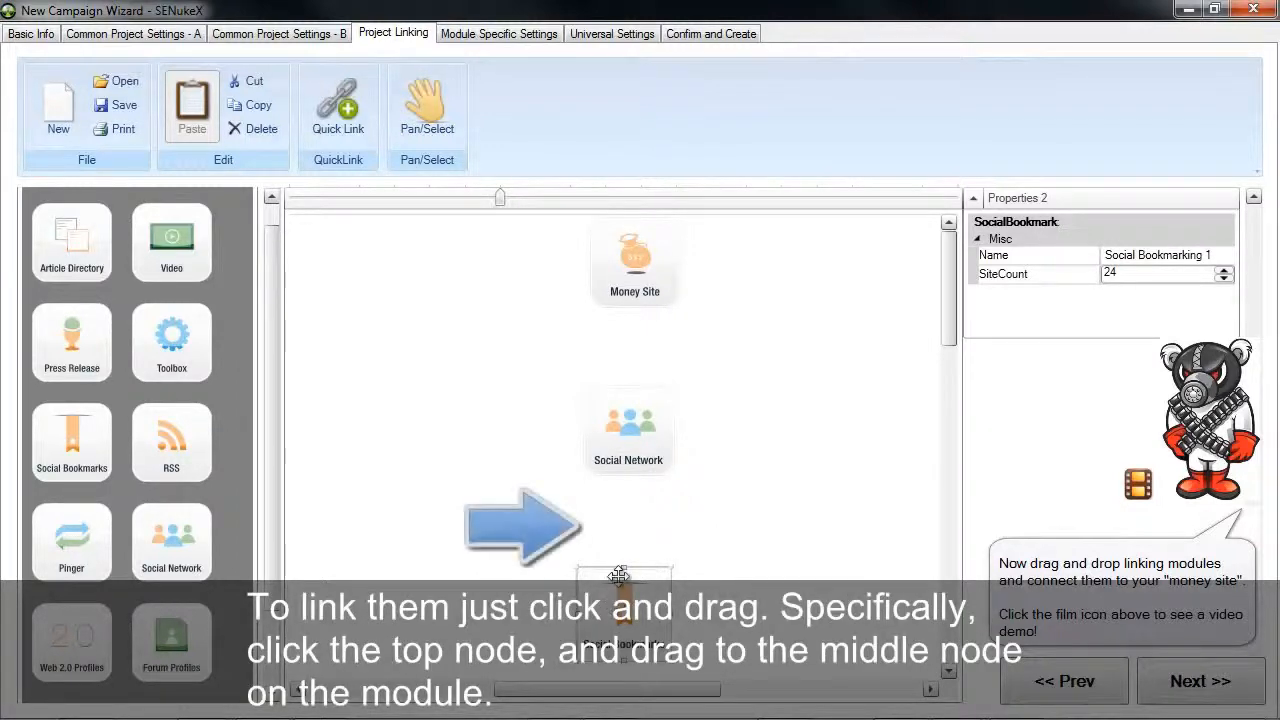
# Link Social Bookmarks up to the Social Network module, and link the Social Network module up to the Money Site
pyautogui.moveTo(622, 568); pyautogui.dragTo(628, 476)
pyautogui.click(657, 432)
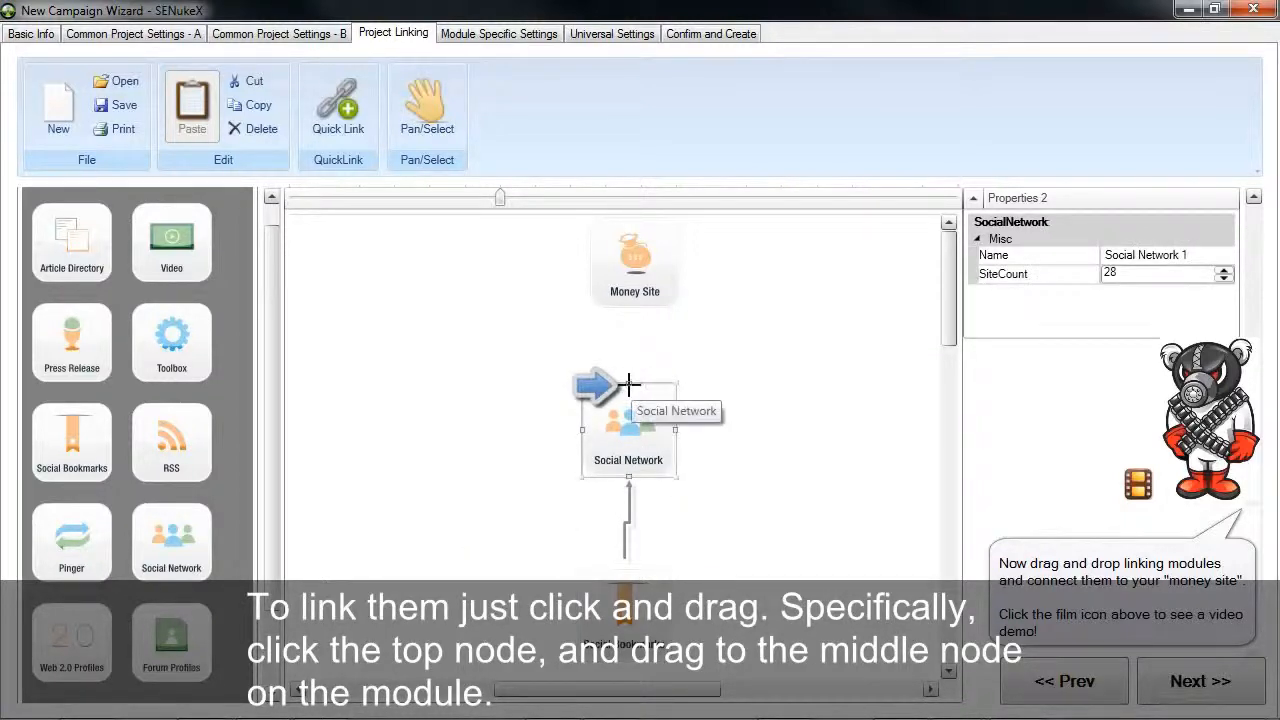
pyautogui.moveTo(636, 362); pyautogui.dragTo(637, 307)
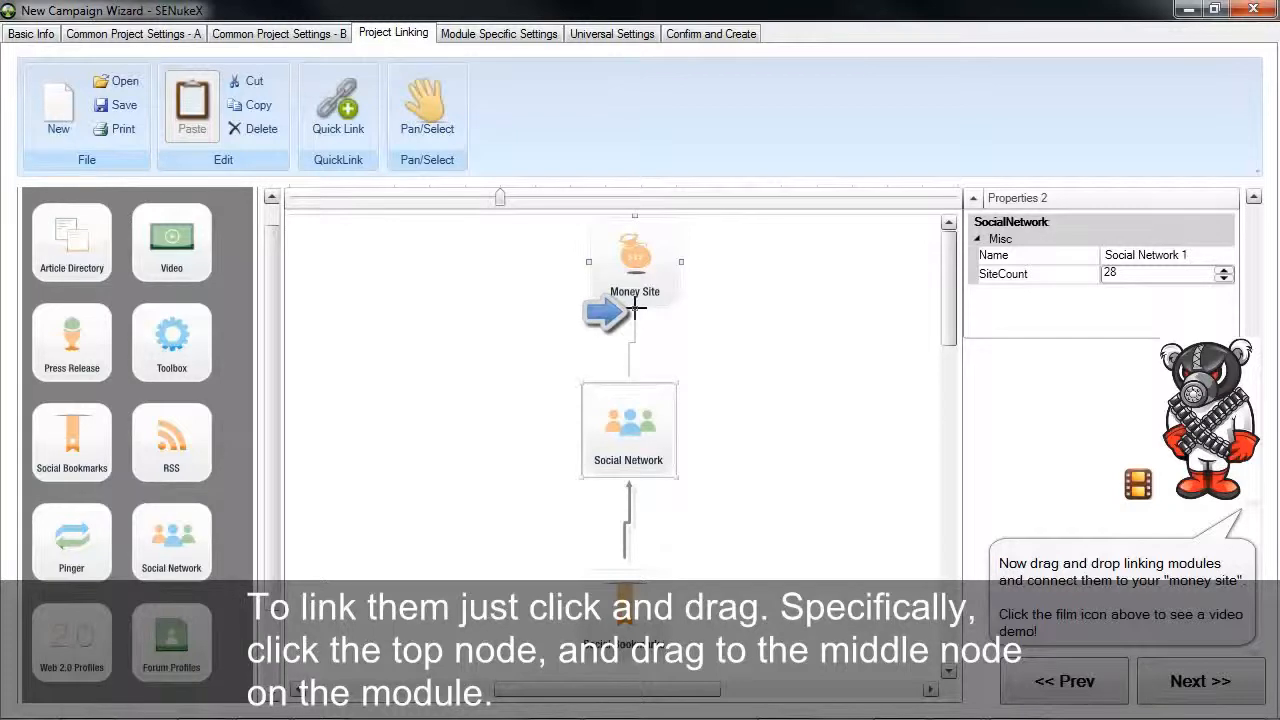
pyautogui.moveTo(636, 308); pyautogui.dragTo(636, 310)
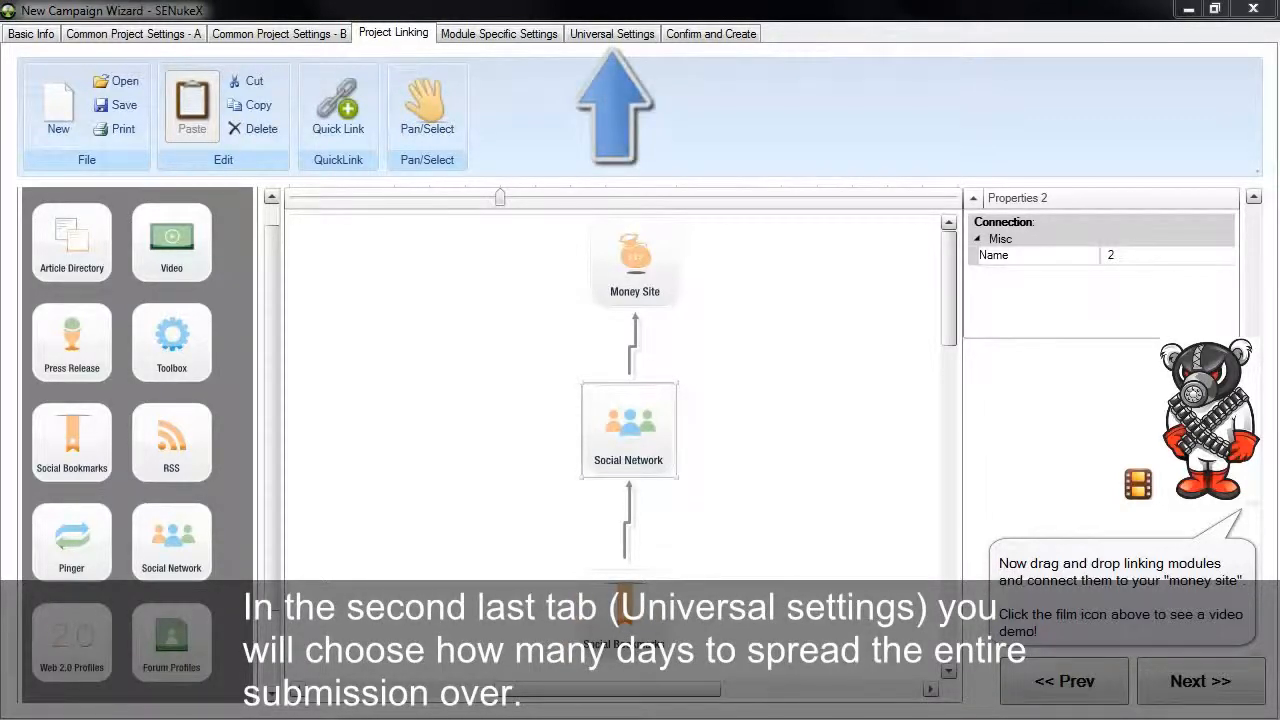
pyautogui.click(655, 263)
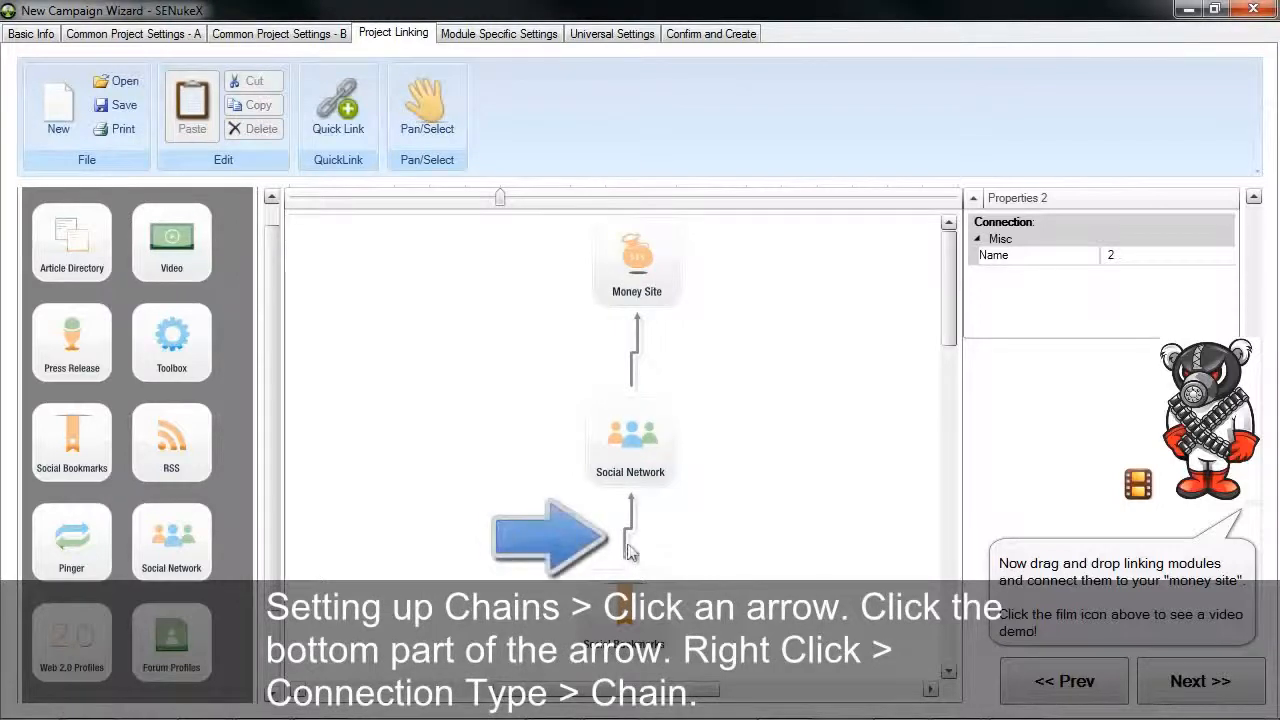
# Set the connection between Social Bookmarks and Social Network to the Chain type
pyautogui.click(627, 529)
pyautogui.rightClick(627, 529)
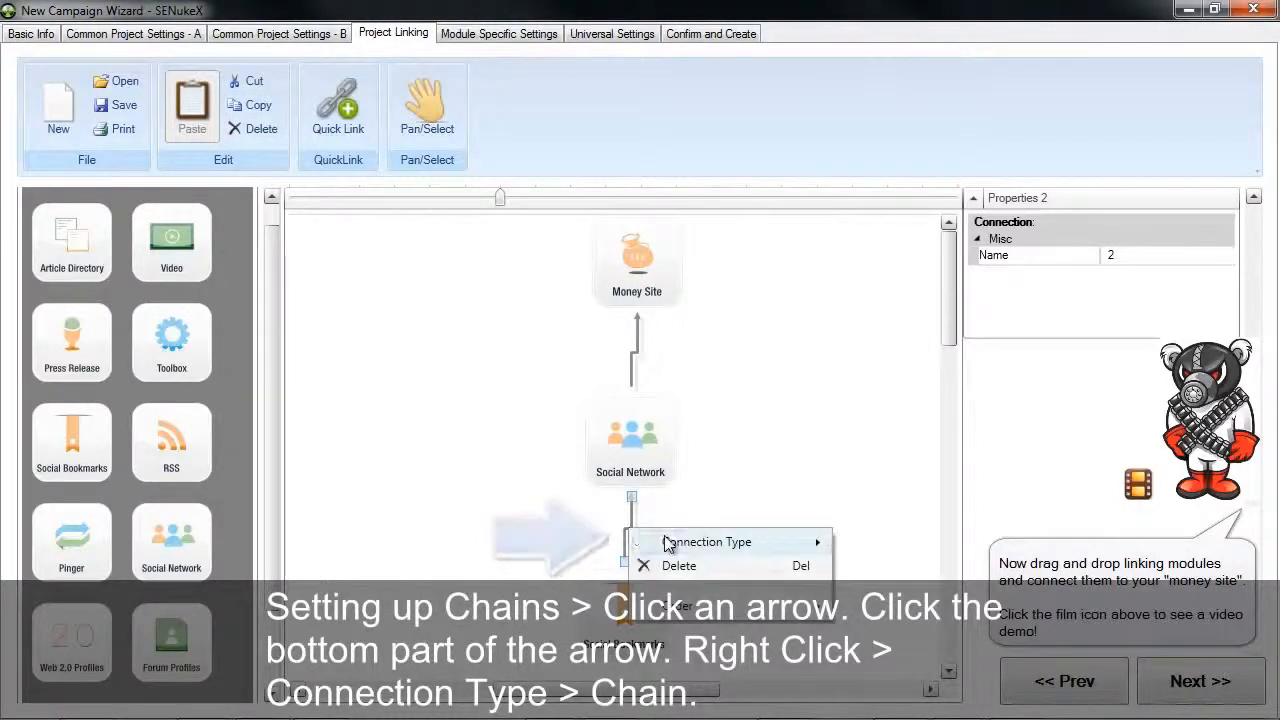
pyautogui.moveTo(667, 542)
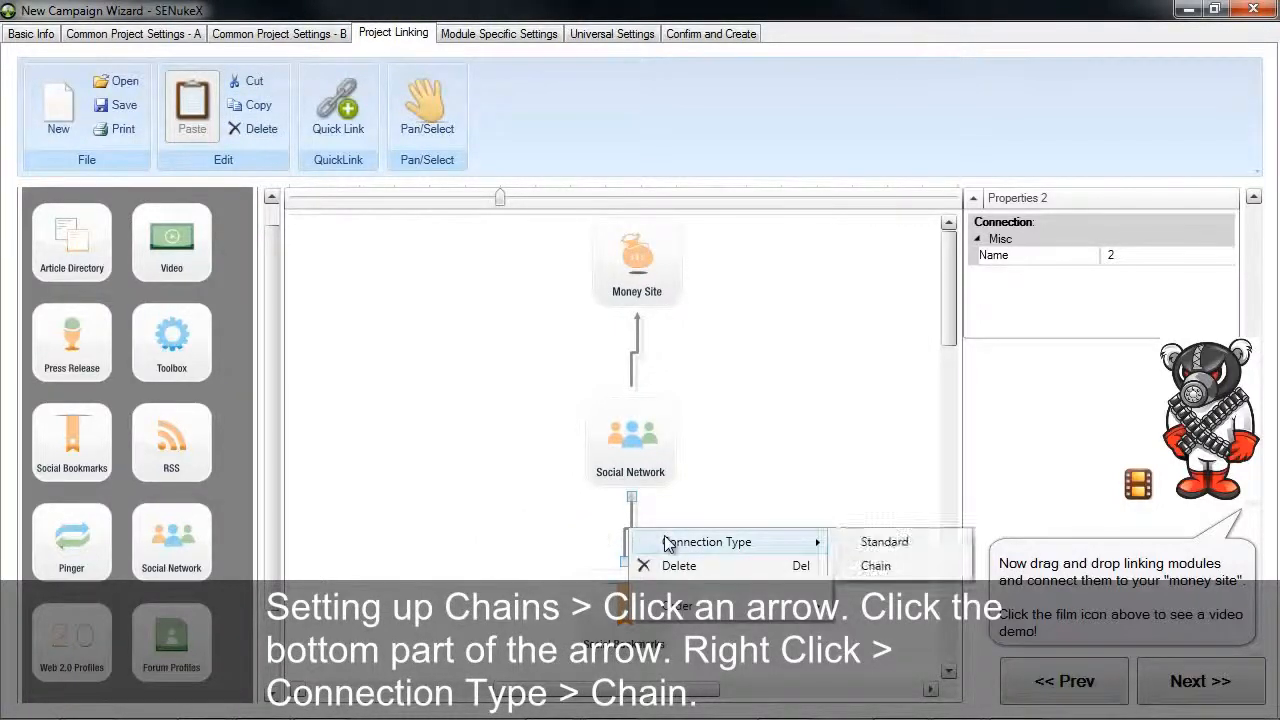
pyautogui.click(885, 568)
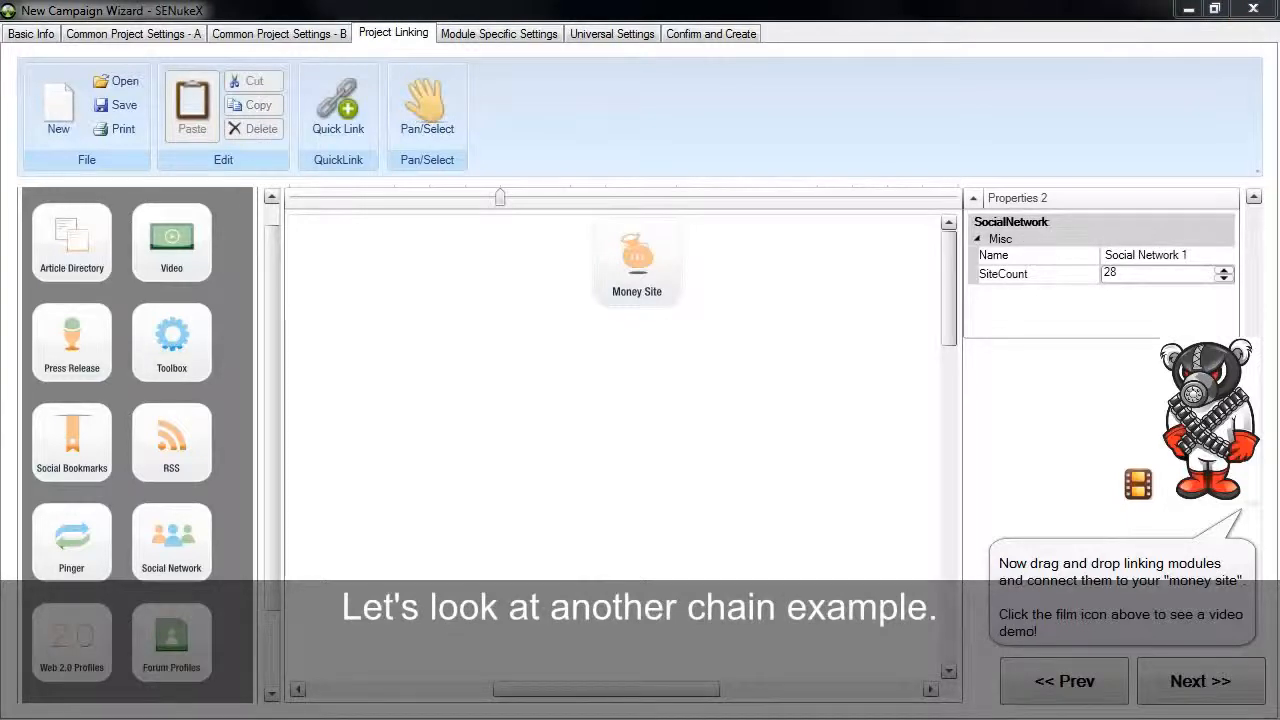
# Place two Social Bookmarks and two Social Network modules below the Money Site and link the upper Social Bookmarks to it
pyautogui.moveTo(72, 440); pyautogui.dragTo(458, 420)
pyautogui.moveTo(198, 566); pyautogui.dragTo(852, 440)
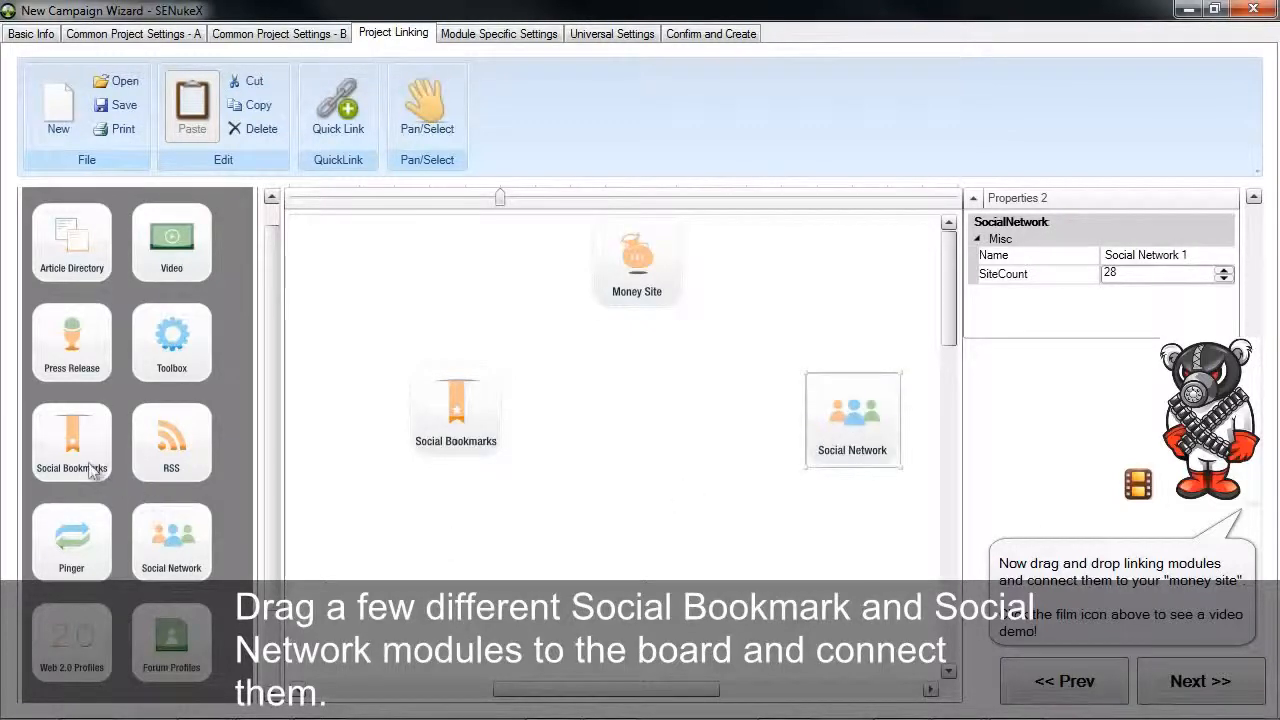
pyautogui.moveTo(94, 457); pyautogui.dragTo(481, 606)
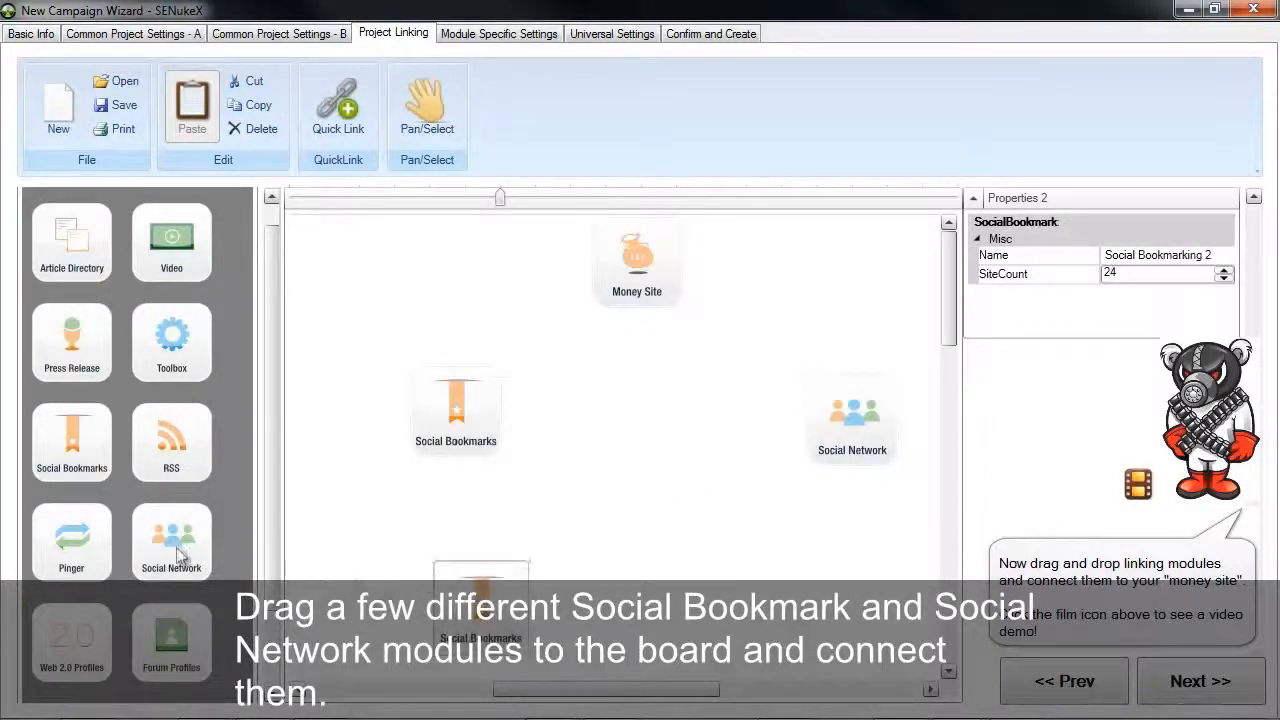
pyautogui.moveTo(186, 557); pyautogui.dragTo(826, 594)
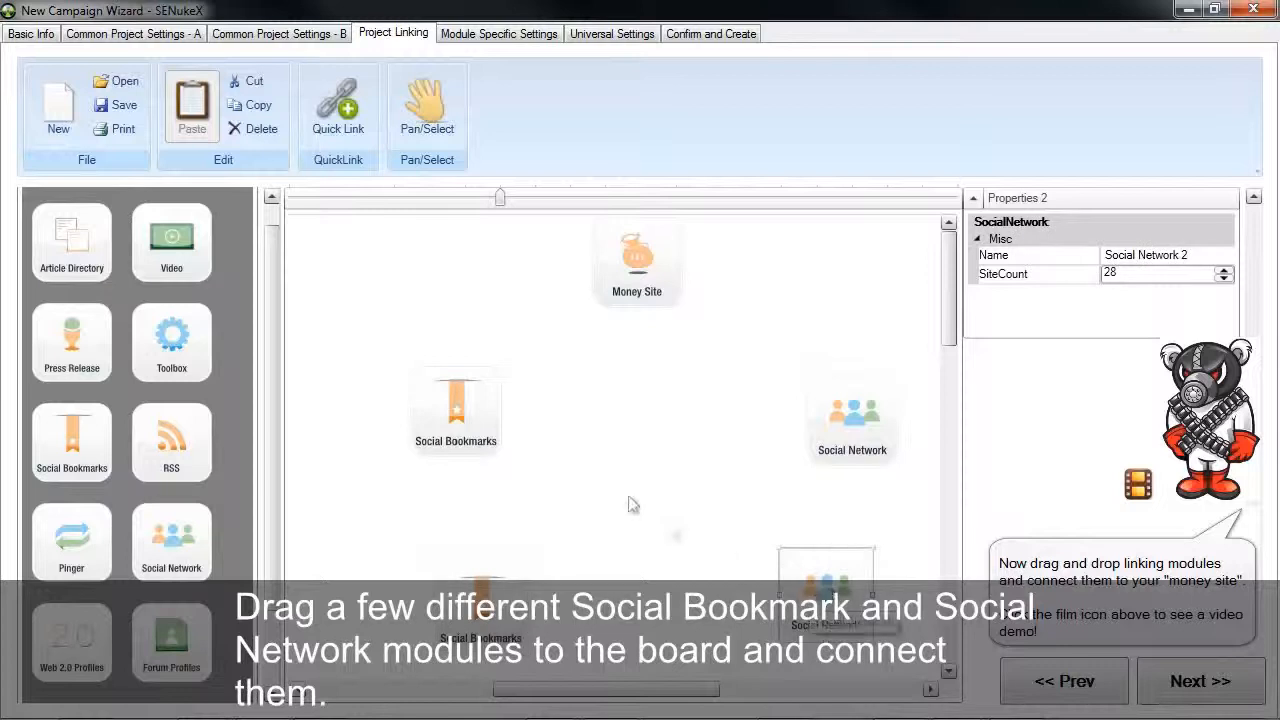
pyautogui.click(456, 370)
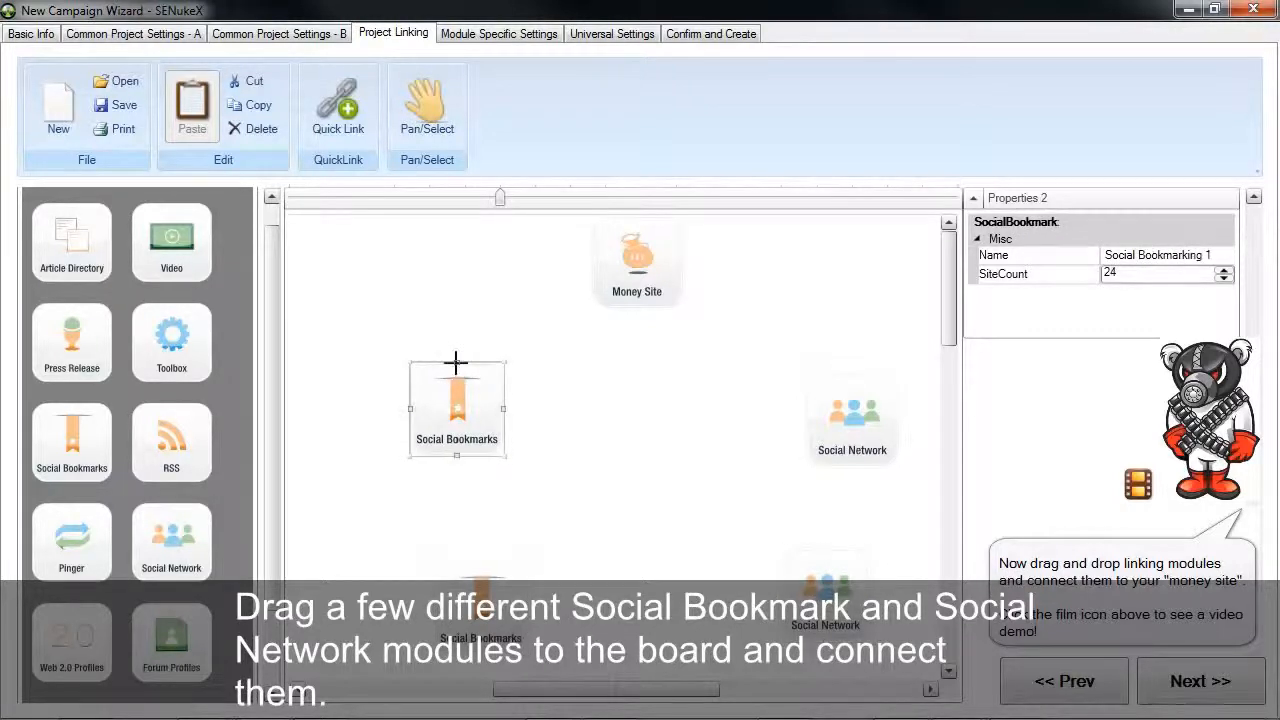
pyautogui.moveTo(456, 362); pyautogui.dragTo(595, 262)
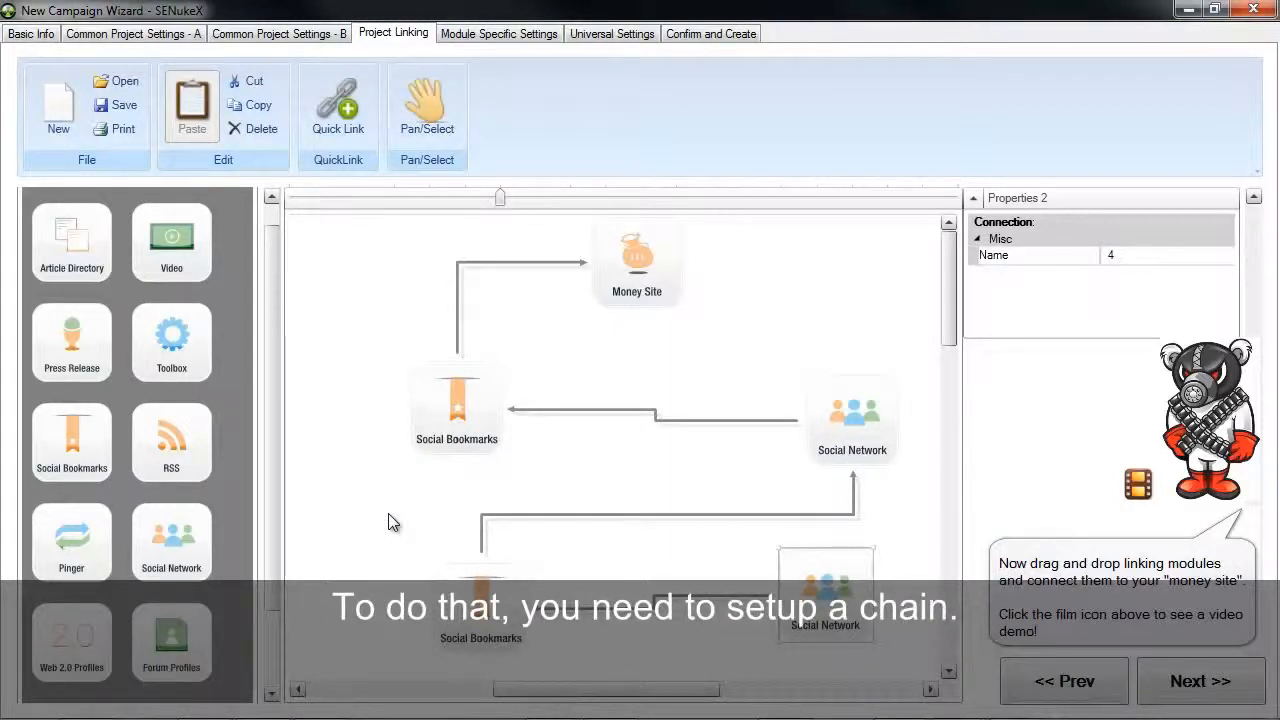
# Set the connection from the upper Social Network to the upper Social Bookmarks to the Chain type
pyautogui.click(610, 410)
pyautogui.rightClick(610, 410)
pyautogui.moveTo(737, 427)
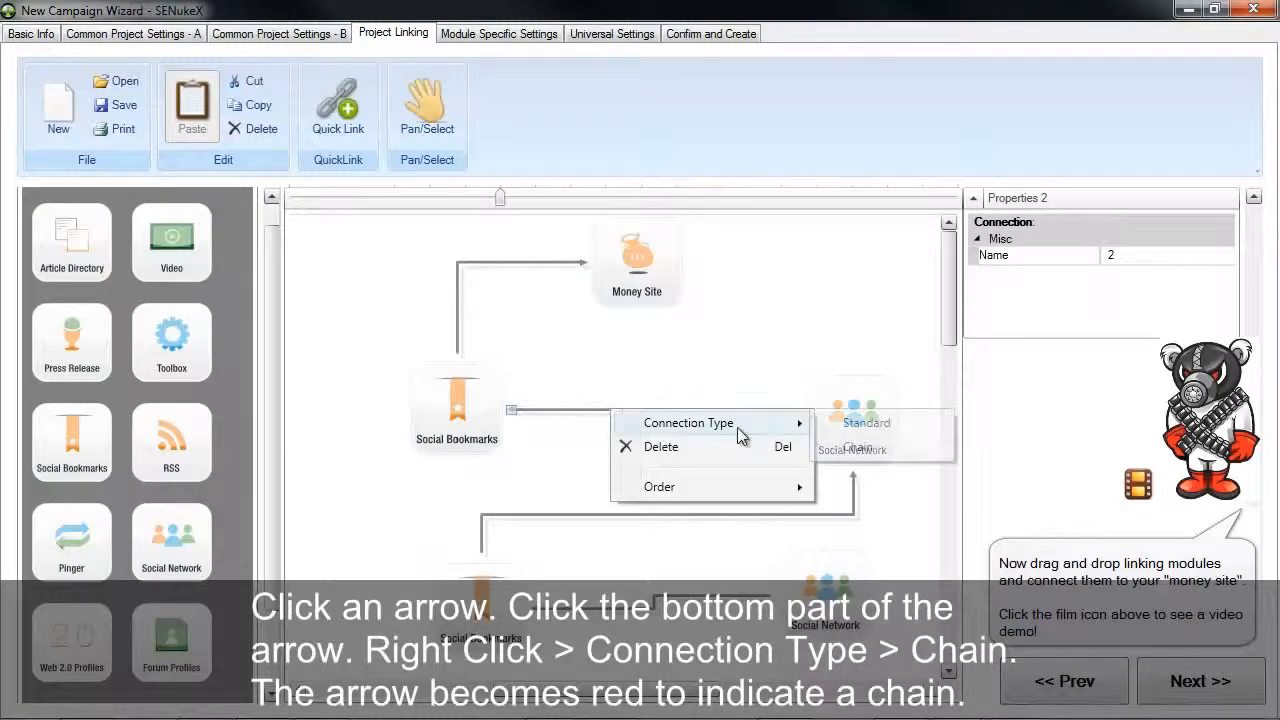
pyautogui.click(858, 447)
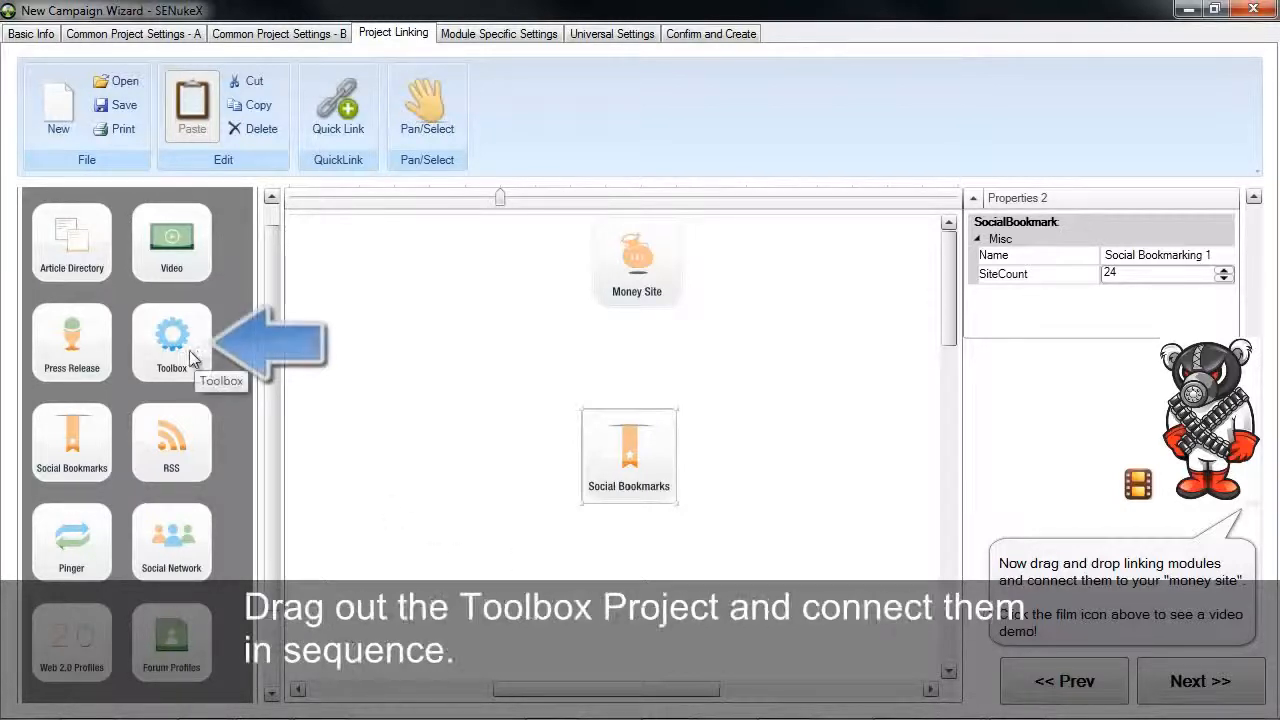
# Place a Toolbox module beside Social Bookmarks and link Social Bookmarks up to the Money Site
pyautogui.moveTo(214, 350); pyautogui.dragTo(839, 450)
pyautogui.click(629, 435)
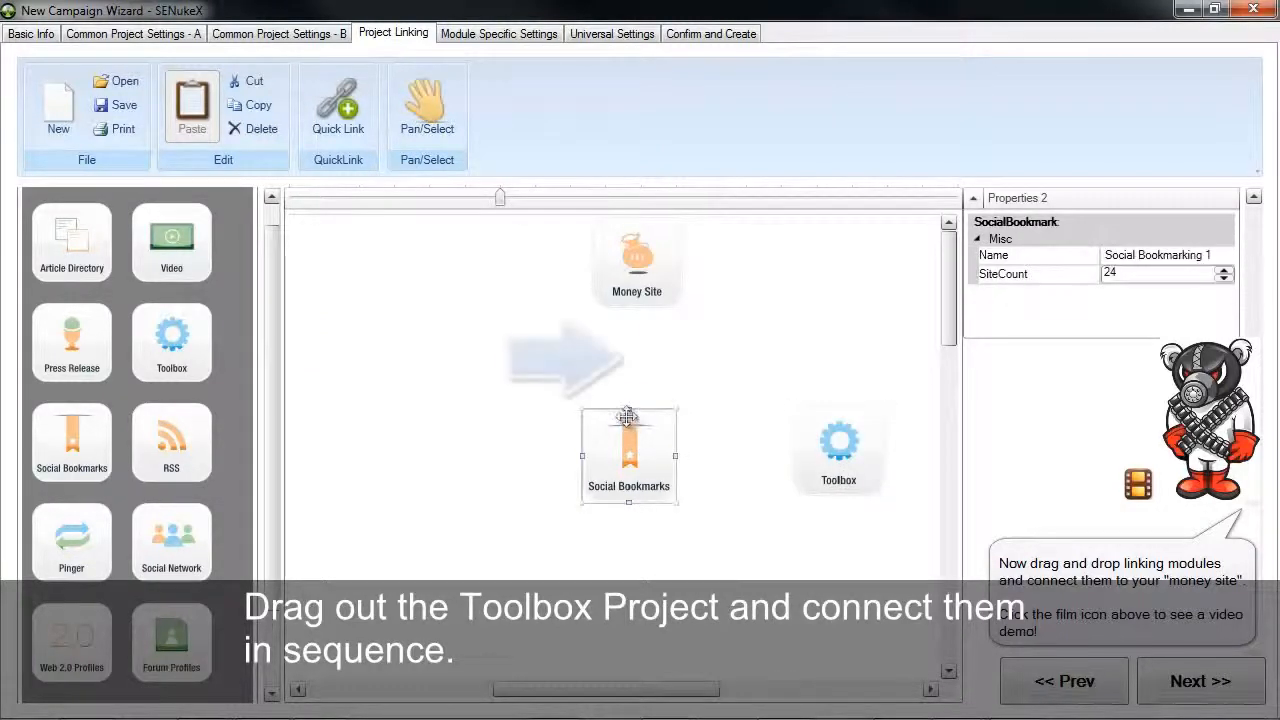
pyautogui.moveTo(625, 408); pyautogui.dragTo(632, 312)
# Link the Toolbox module to Social Bookmarks and leave its ChangeProxy option enabled
pyautogui.click(820, 450)
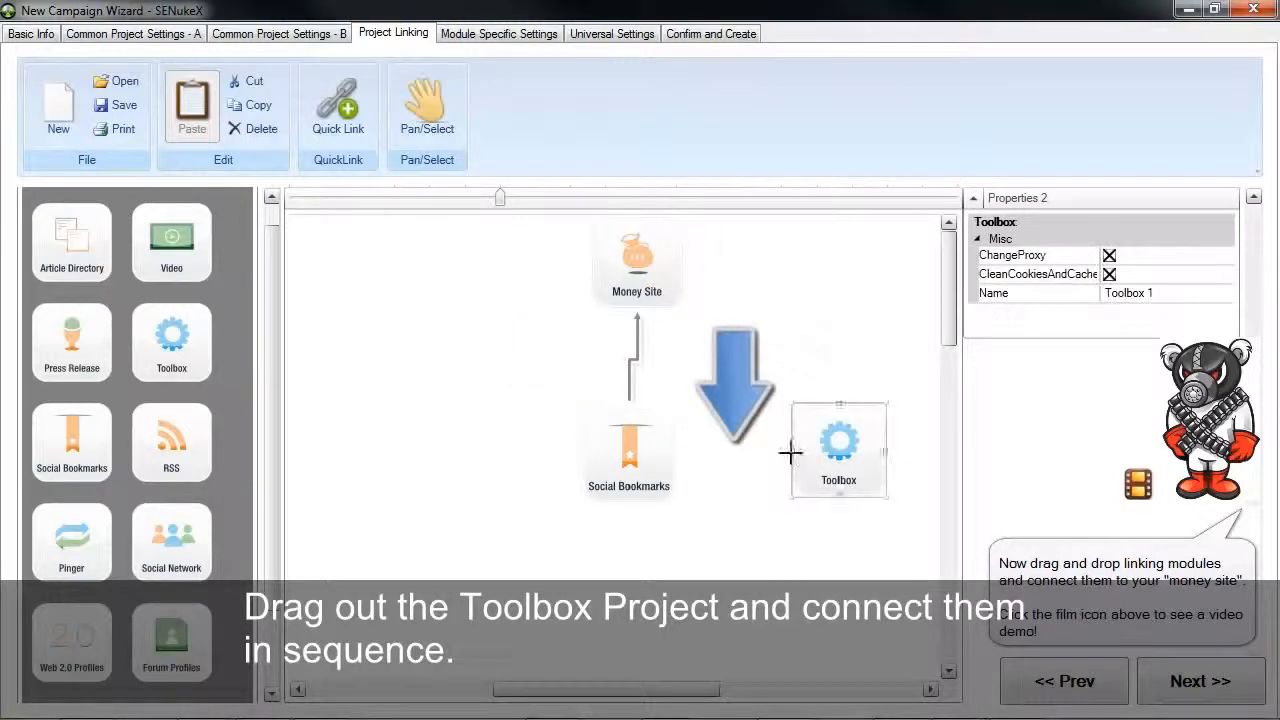
pyautogui.moveTo(791, 451); pyautogui.dragTo(672, 456)
pyautogui.click(830, 450)
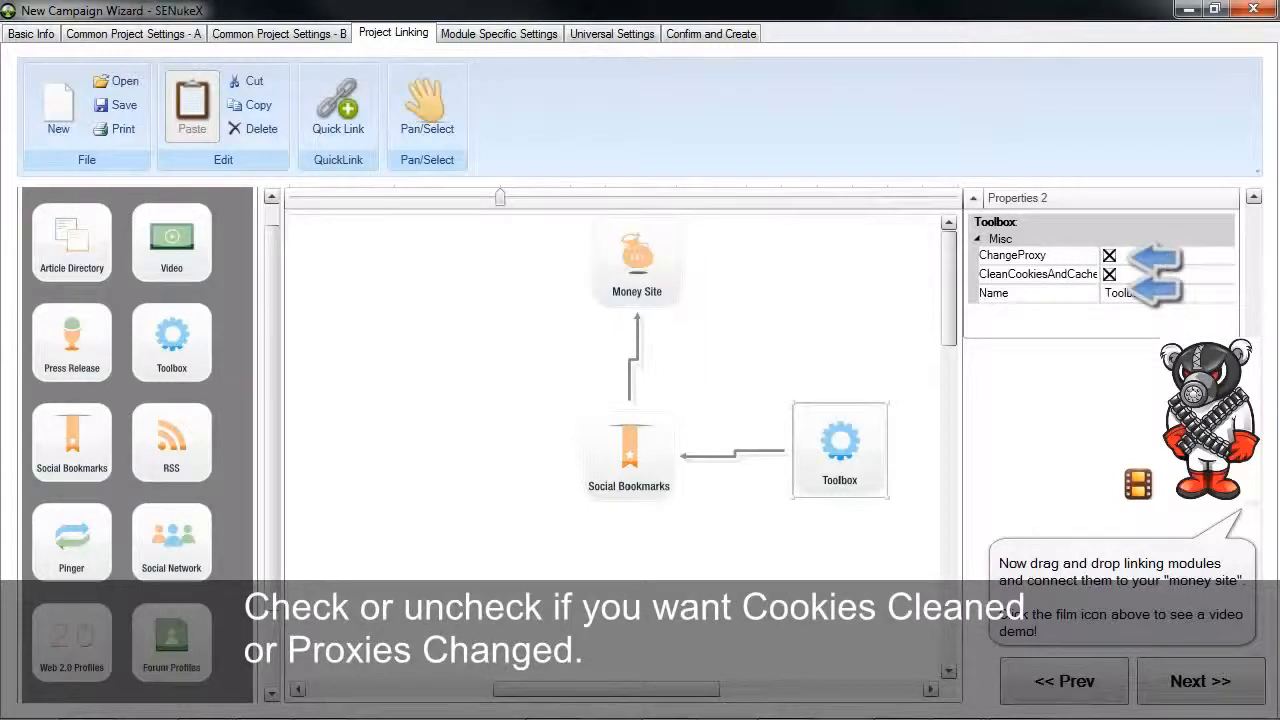
pyautogui.click(1109, 256)
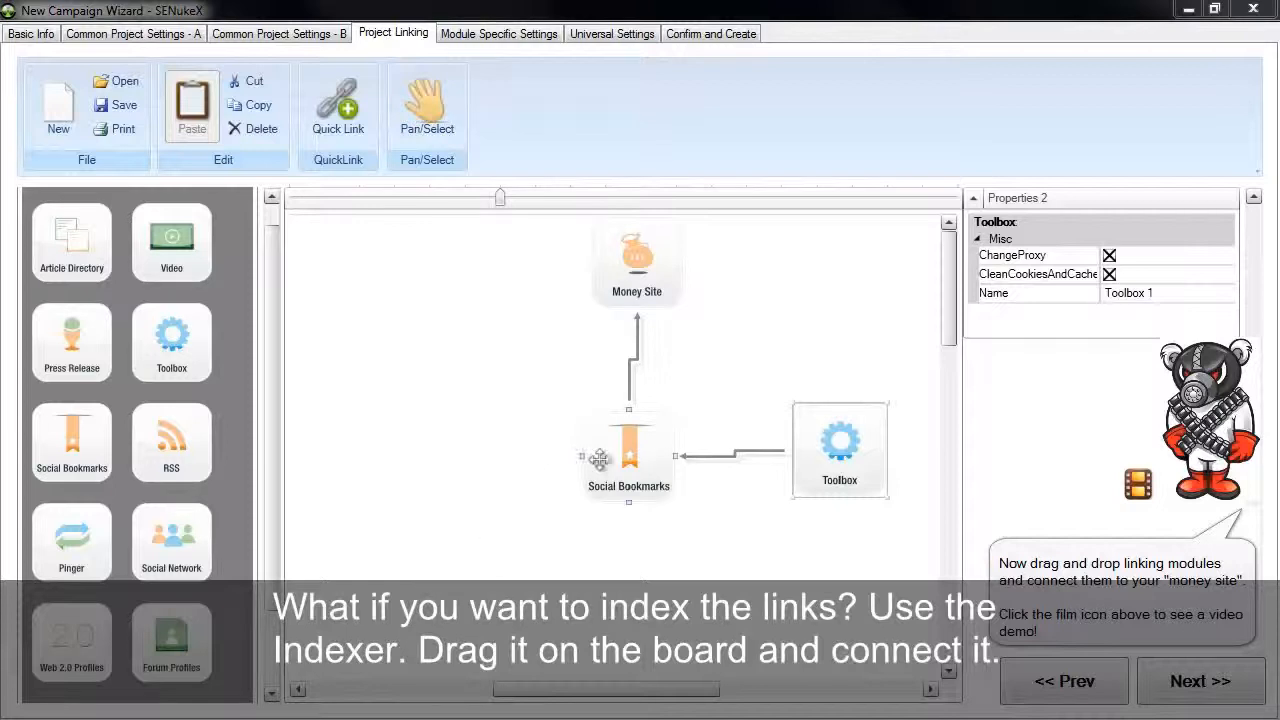
# Add an Indexer linked to Social Bookmarks from below and set their connection to the Chain type
pyautogui.moveTo(273, 555); pyautogui.dragTo(273, 638)
pyautogui.moveTo(72, 640); pyautogui.dragTo(617, 511)
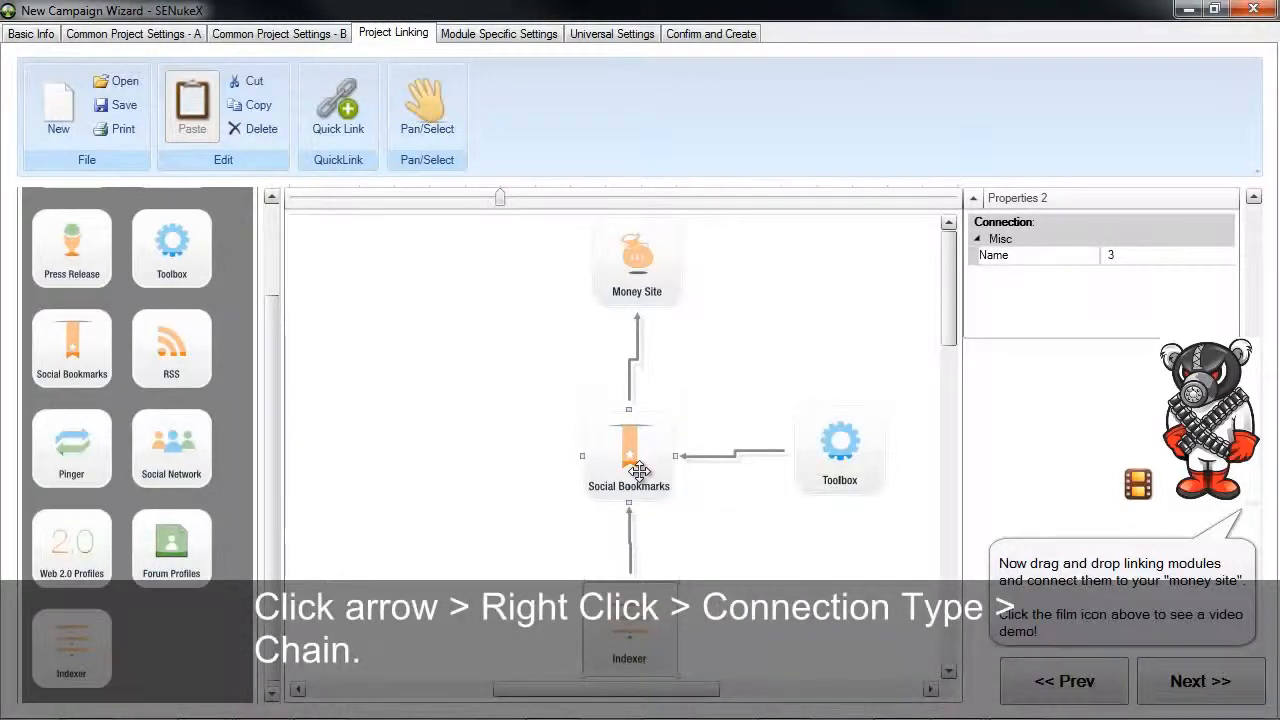
pyautogui.rightClick(631, 553)
pyautogui.moveTo(709, 566)
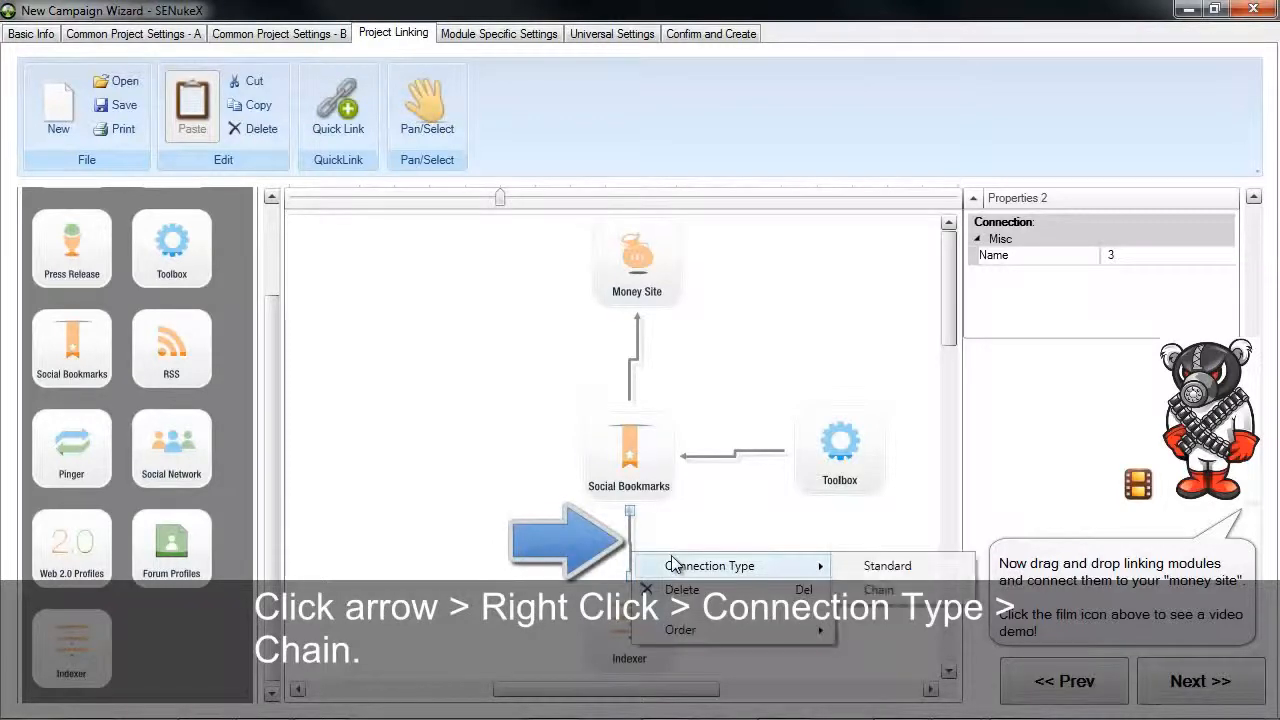
pyautogui.click(870, 591)
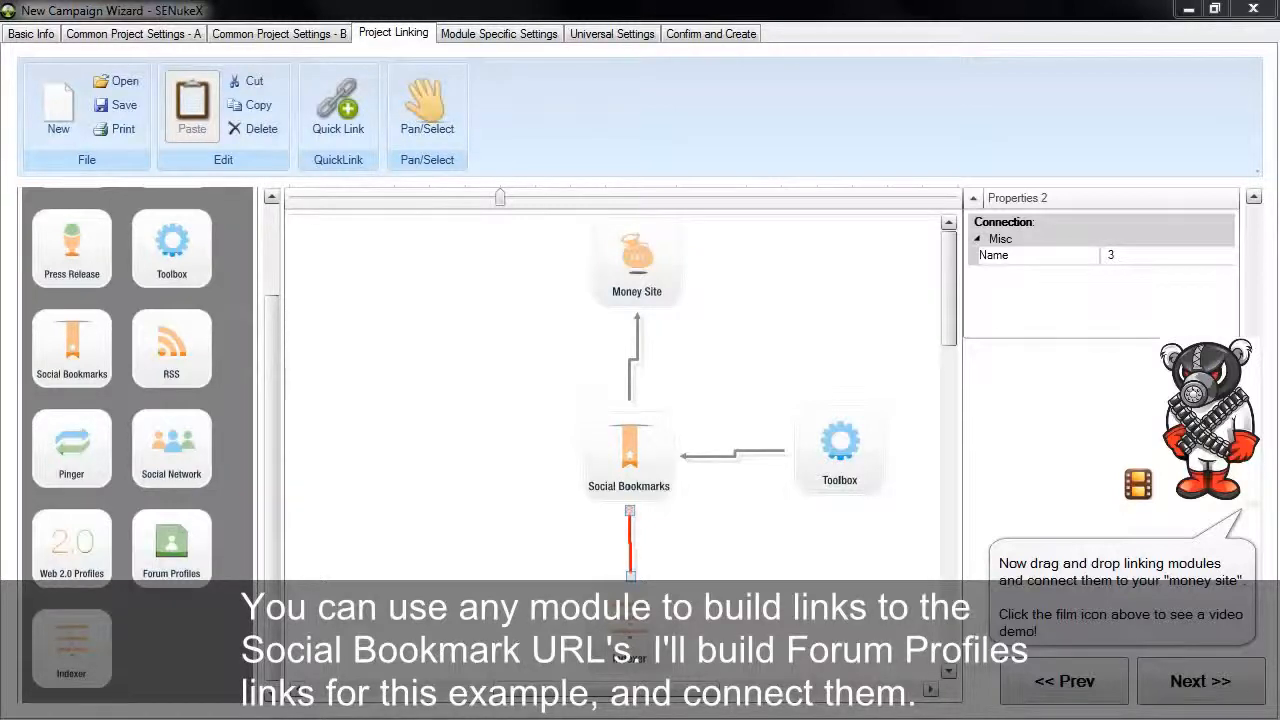
# Place a Forum Profiles module beside Social Bookmarks, opposite the Toolbox, and link it to Social Bookmarks
pyautogui.moveTo(168, 552); pyautogui.dragTo(414, 456)
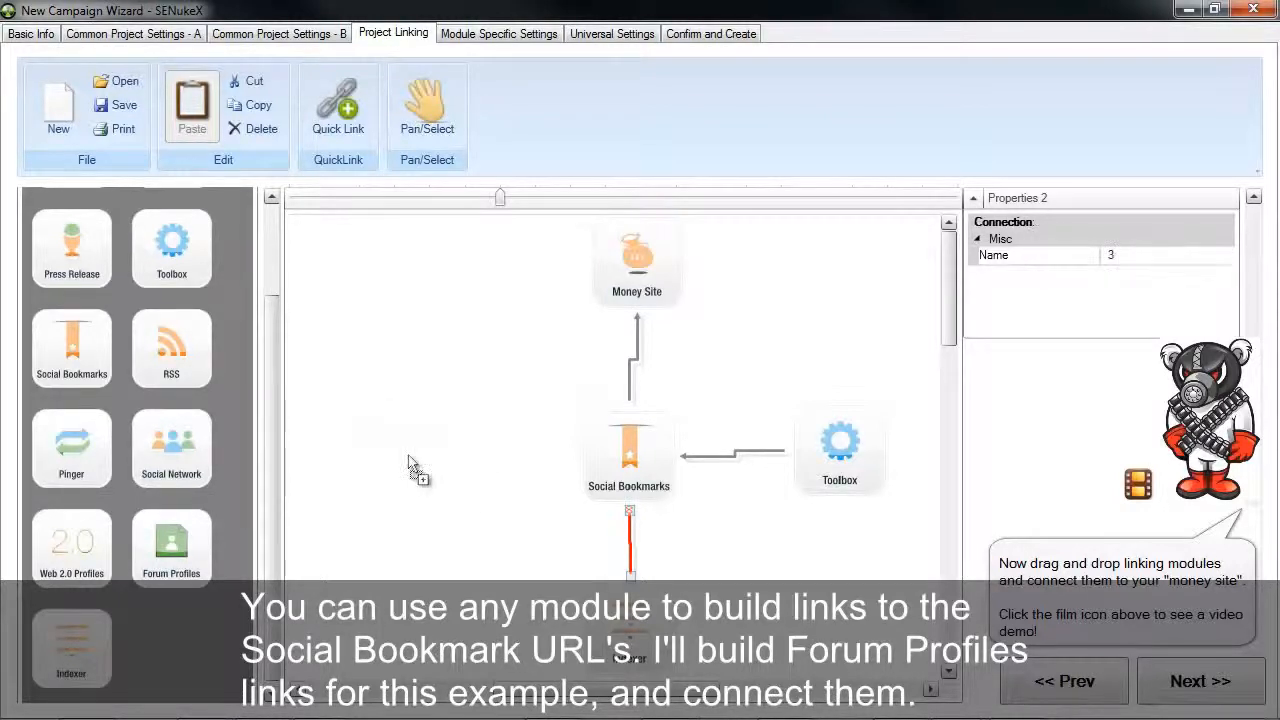
pyautogui.moveTo(408, 457); pyautogui.dragTo(416, 456)
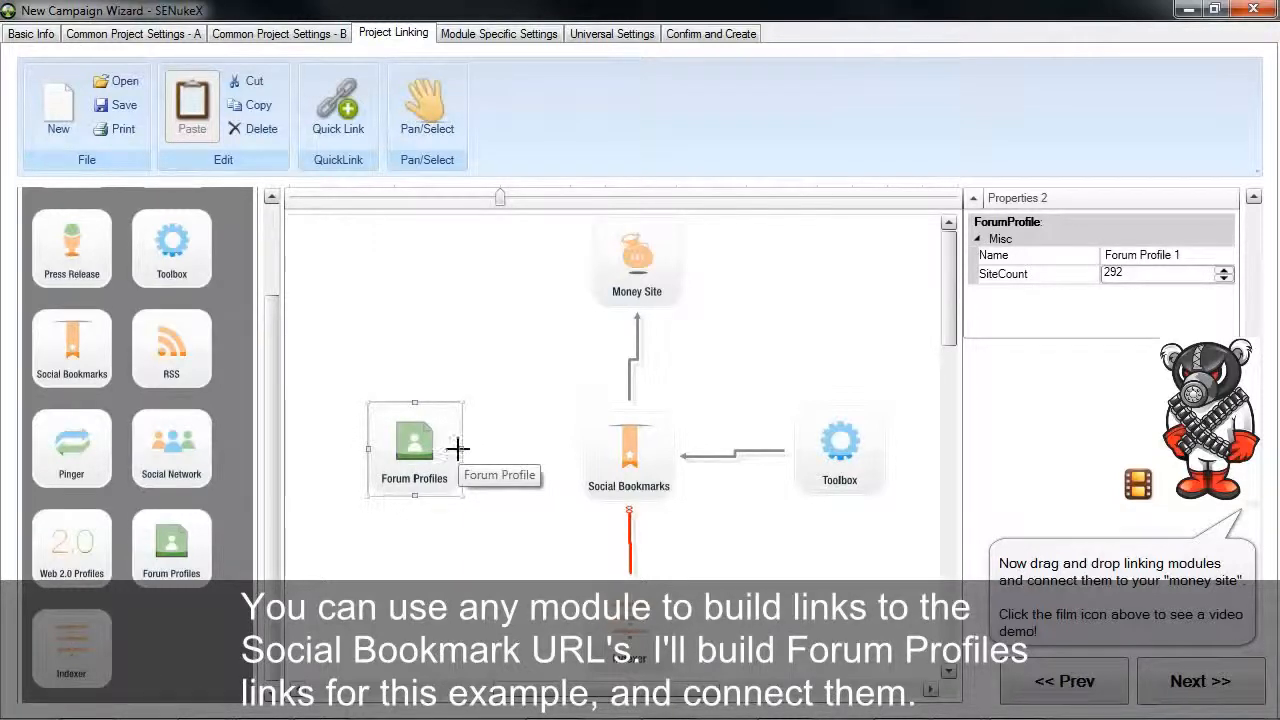
pyautogui.moveTo(456, 451); pyautogui.dragTo(635, 472)
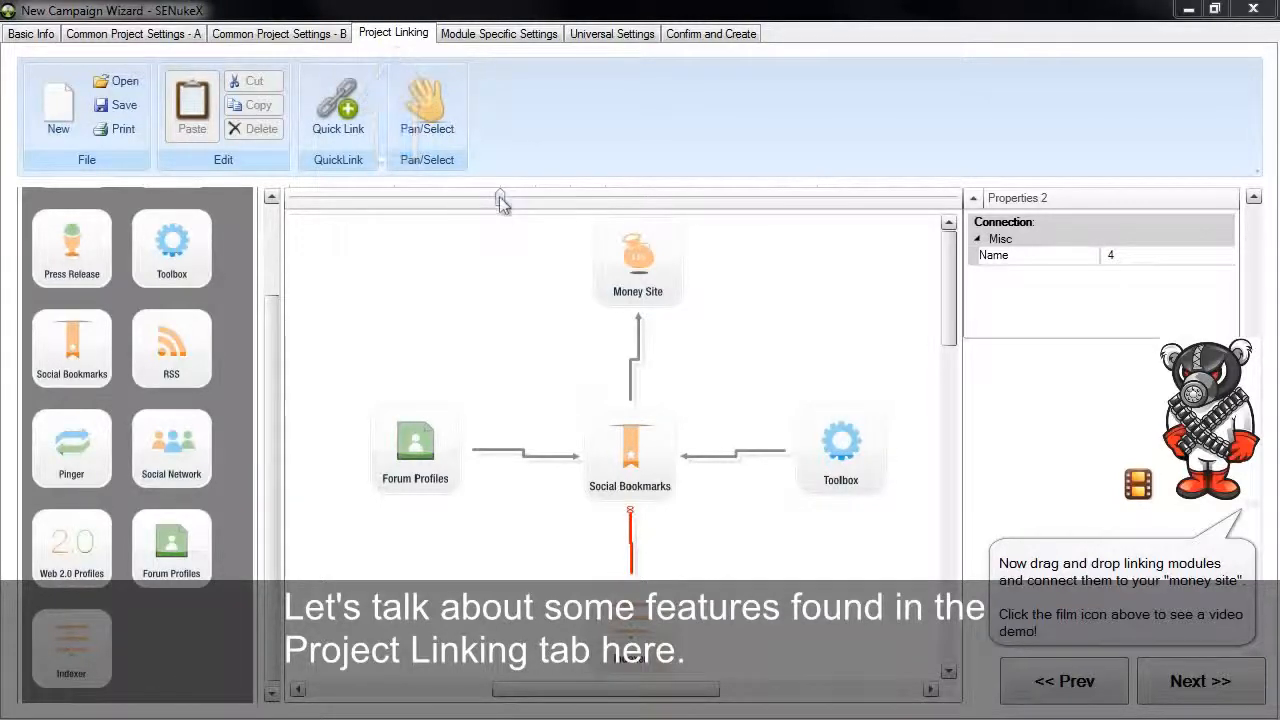
pyautogui.moveTo(498, 198); pyautogui.dragTo(445, 207)
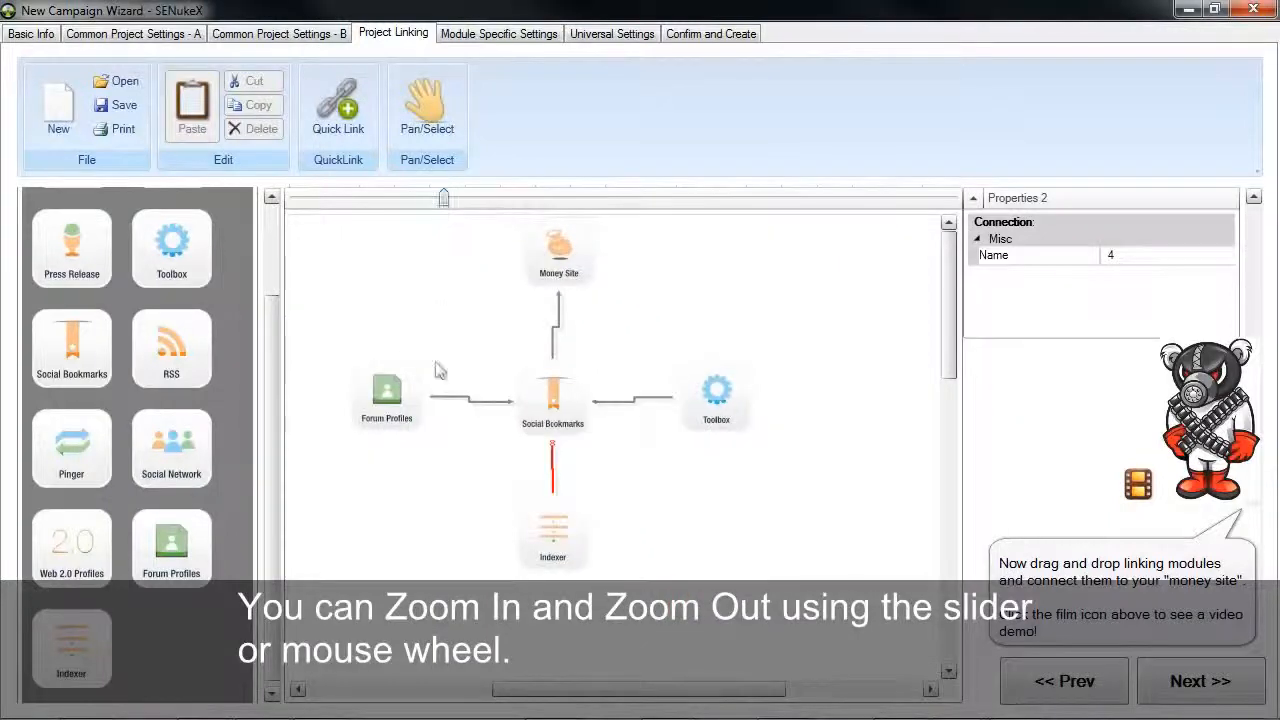
pyautogui.scroll(-3, 397, 347)
pyautogui.scroll(5, 385, 336)
pyautogui.scroll(-2, 385, 336)
pyautogui.scroll(2, 385, 336)
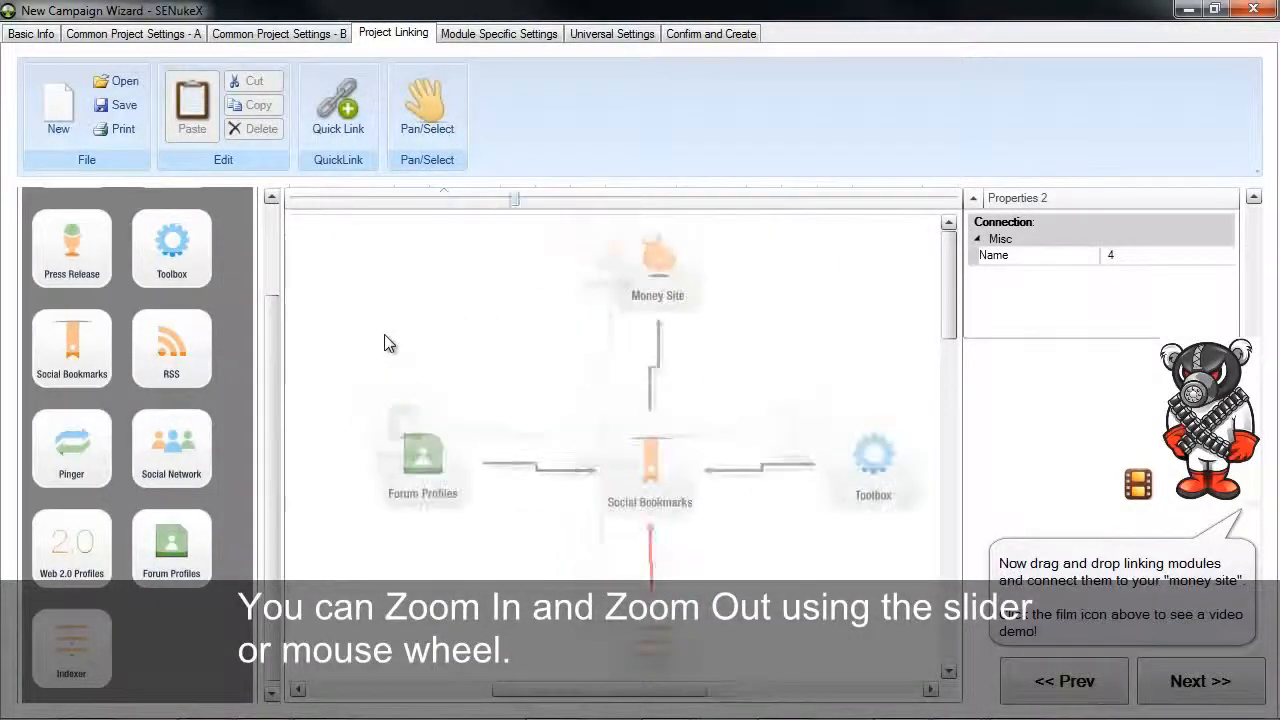
pyautogui.scroll(-2, 385, 336)
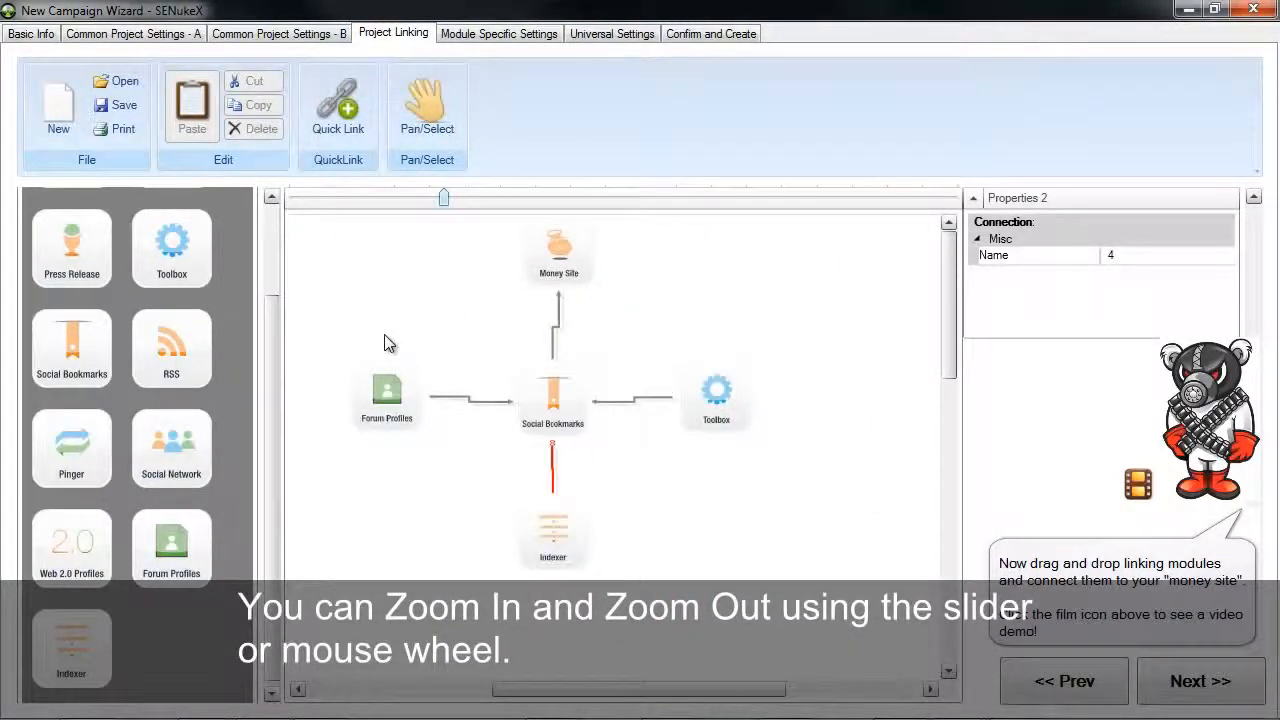
# Spread out the linked modules by moving Toolbox and Social Bookmarks rightward, Indexer right and down, and Forum Profiles lower
pyautogui.moveTo(714, 405); pyautogui.dragTo(852, 384)
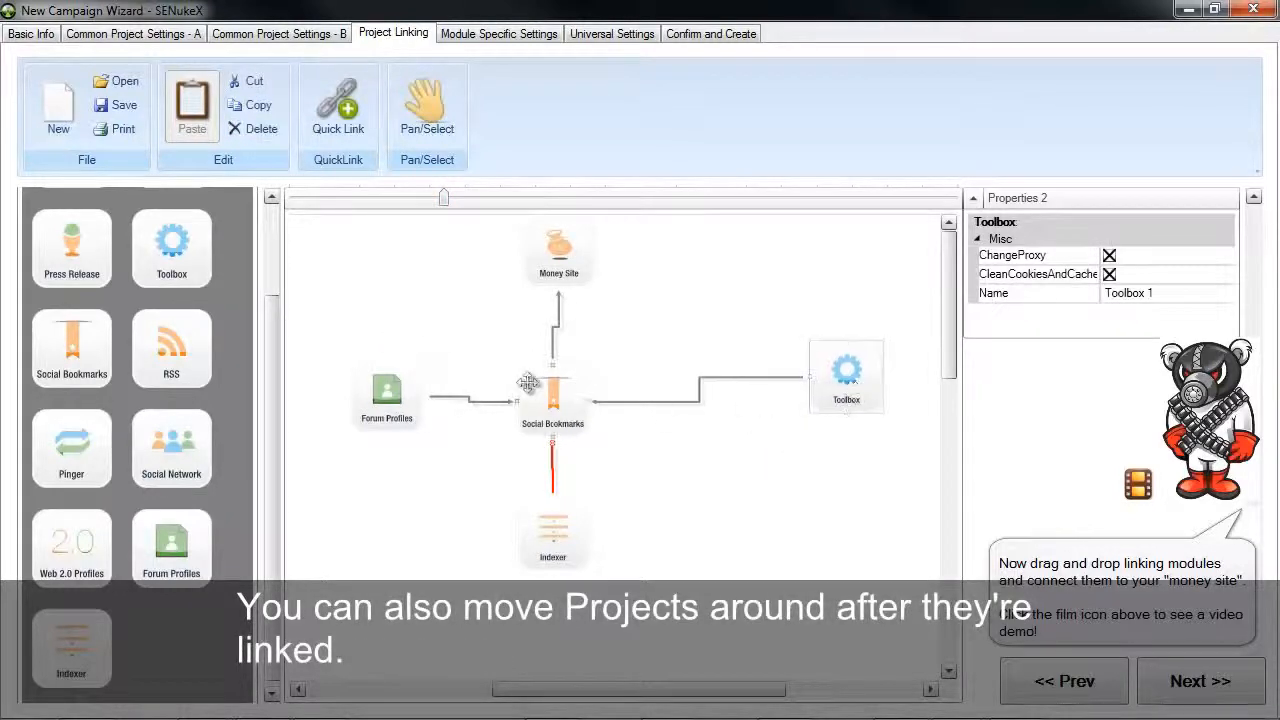
pyautogui.moveTo(536, 388); pyautogui.dragTo(648, 388)
pyautogui.moveTo(546, 530); pyautogui.dragTo(657, 568)
pyautogui.moveTo(383, 400); pyautogui.dragTo(383, 462)
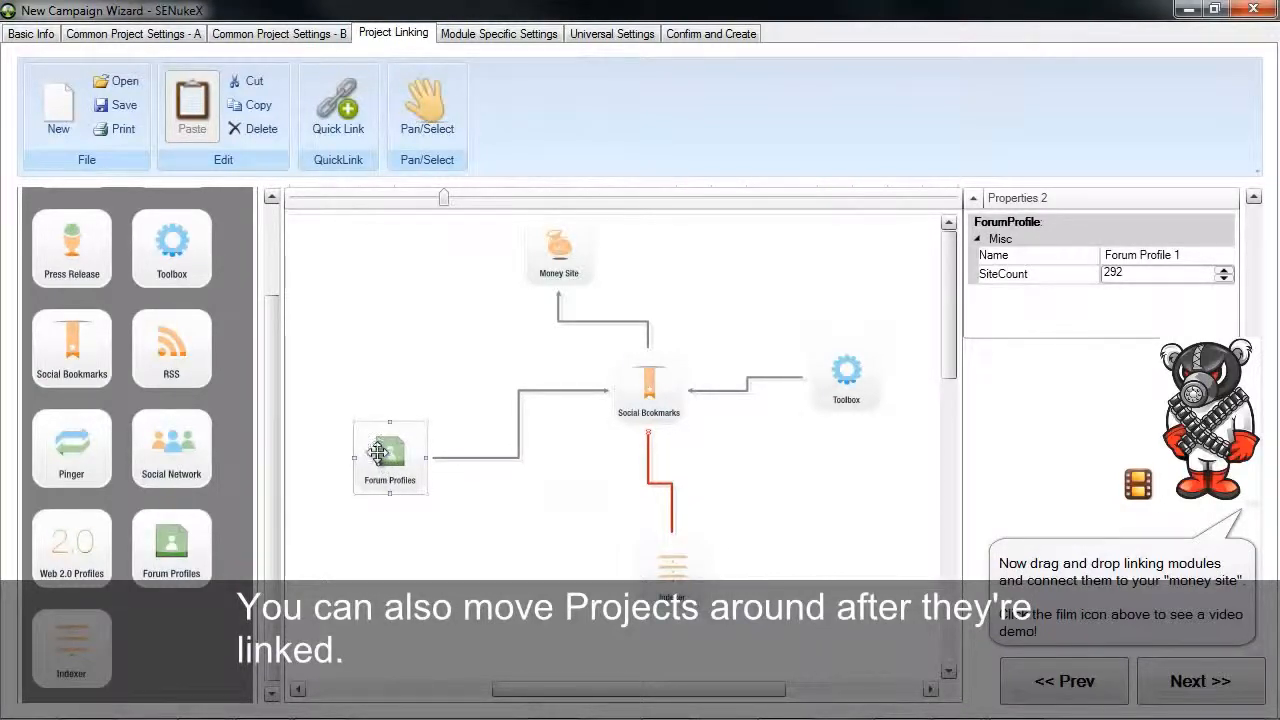
pyautogui.click(427, 108)
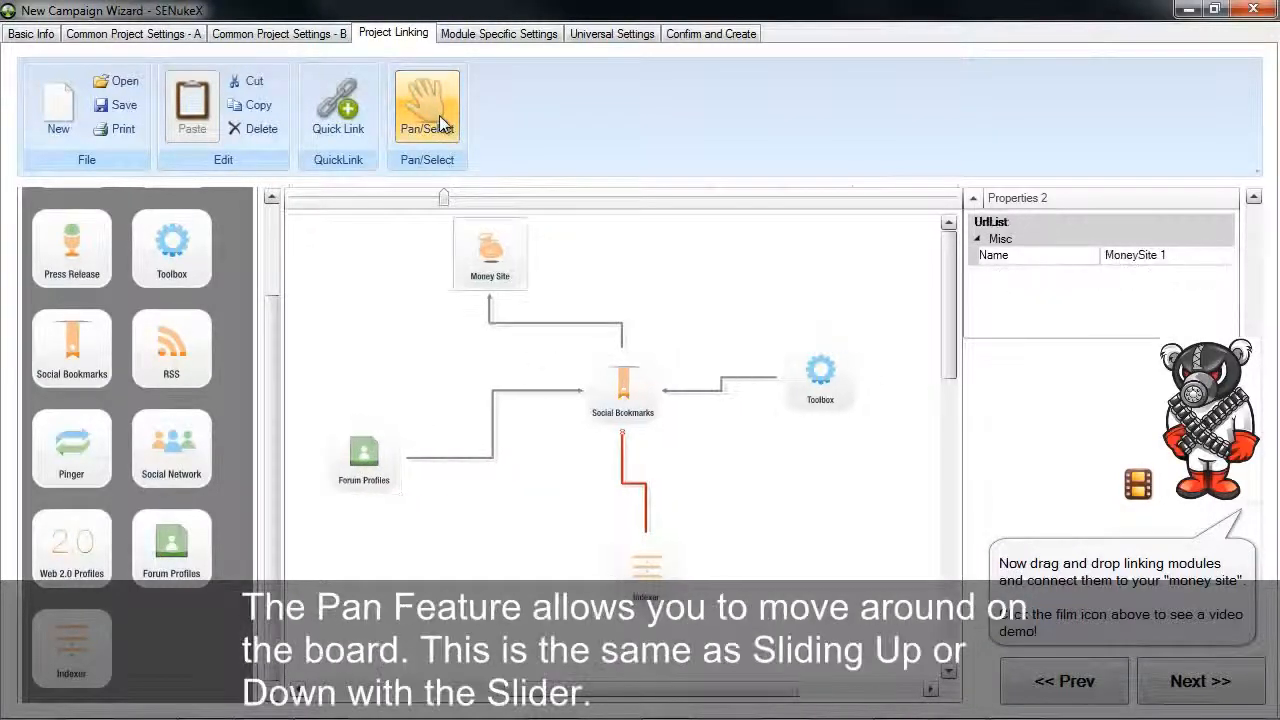
pyautogui.moveTo(458, 352); pyautogui.dragTo(484, 463)
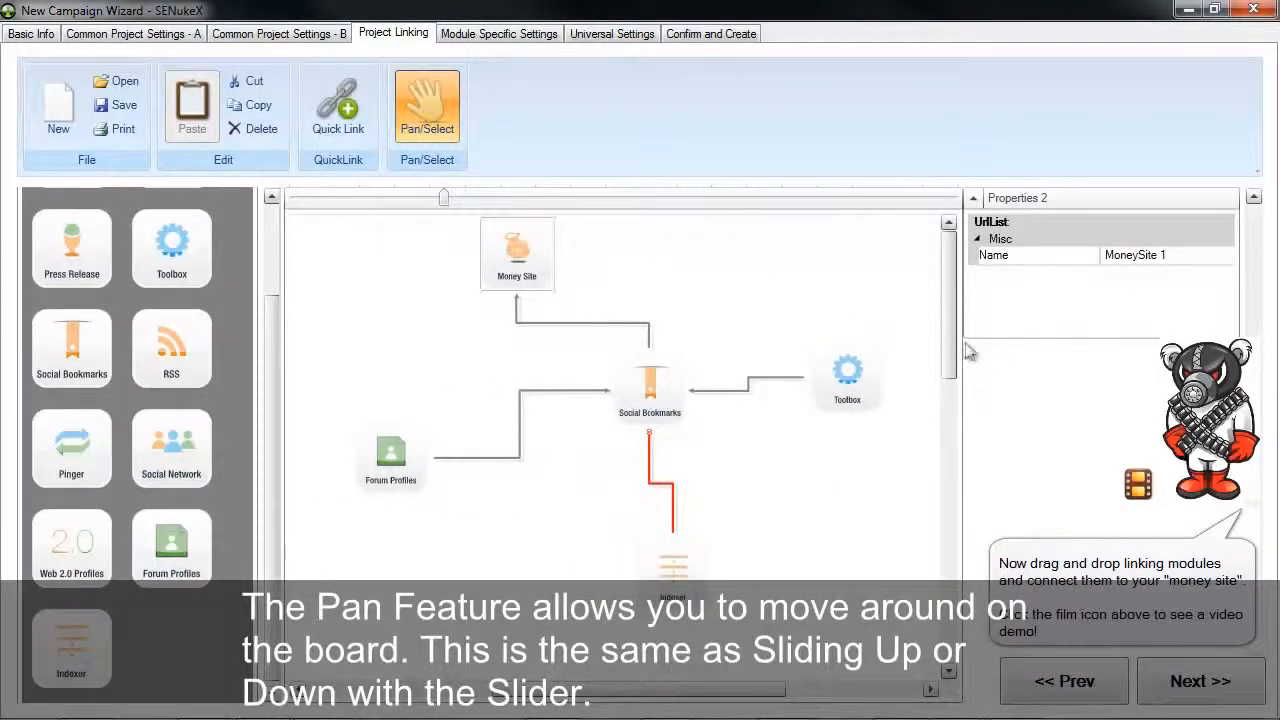
pyautogui.moveTo(953, 341); pyautogui.dragTo(945, 269)
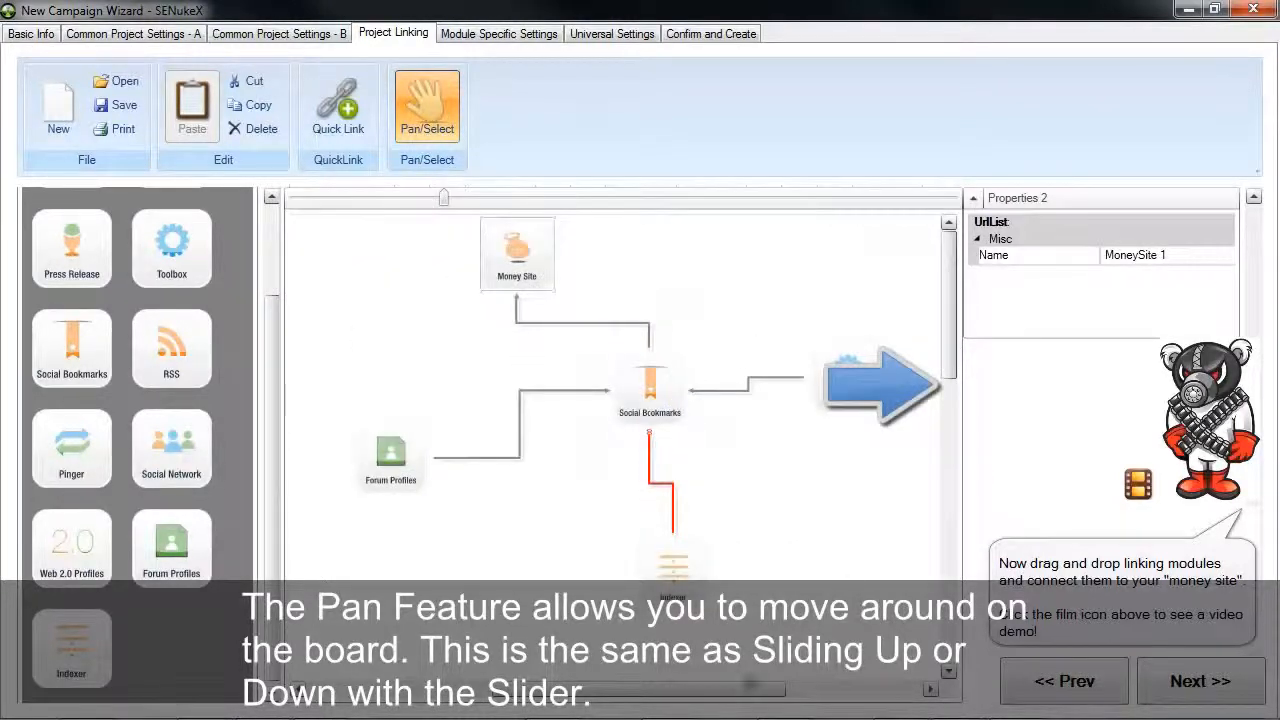
pyautogui.moveTo(730, 689)
pyautogui.mouseDown()
pyautogui.moveTo(673, 691)
pyautogui.moveTo(721, 697)
pyautogui.mouseUp()
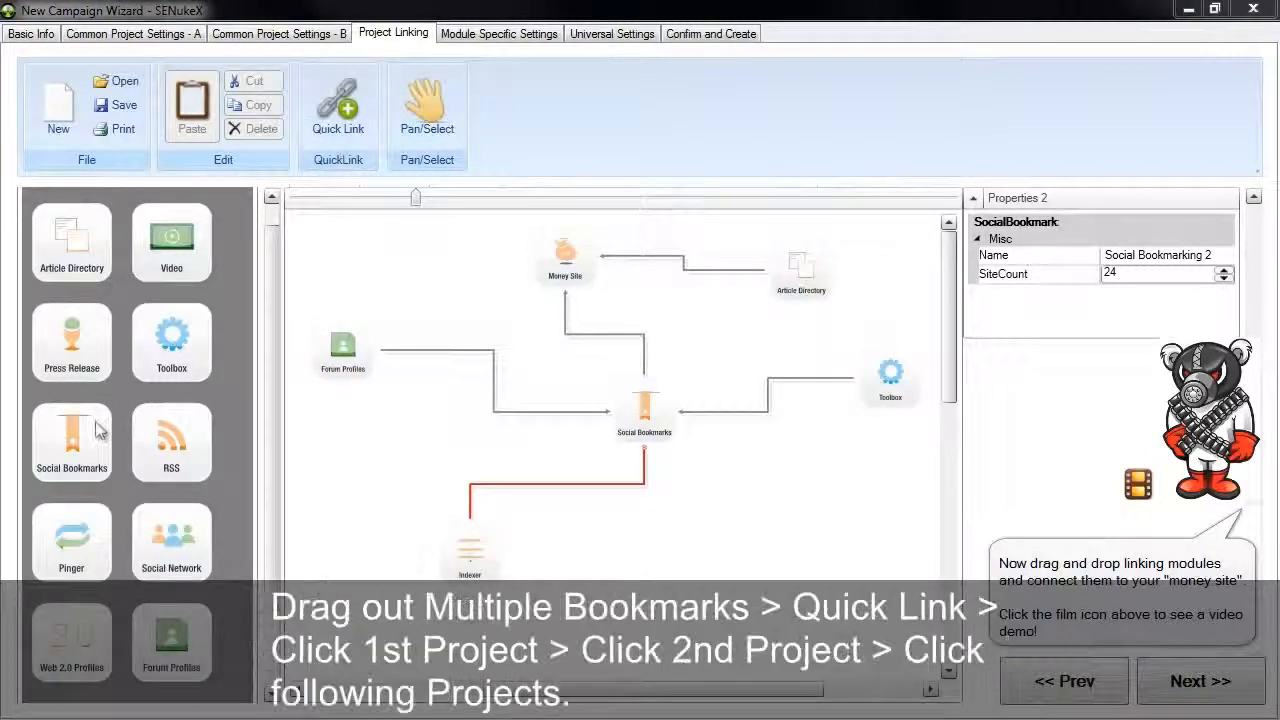
# Add two more Social Bookmarks modules side by side and Quick Link the first to the second and the second to the Money Site
pyautogui.moveTo(97, 435); pyautogui.dragTo(333, 245)
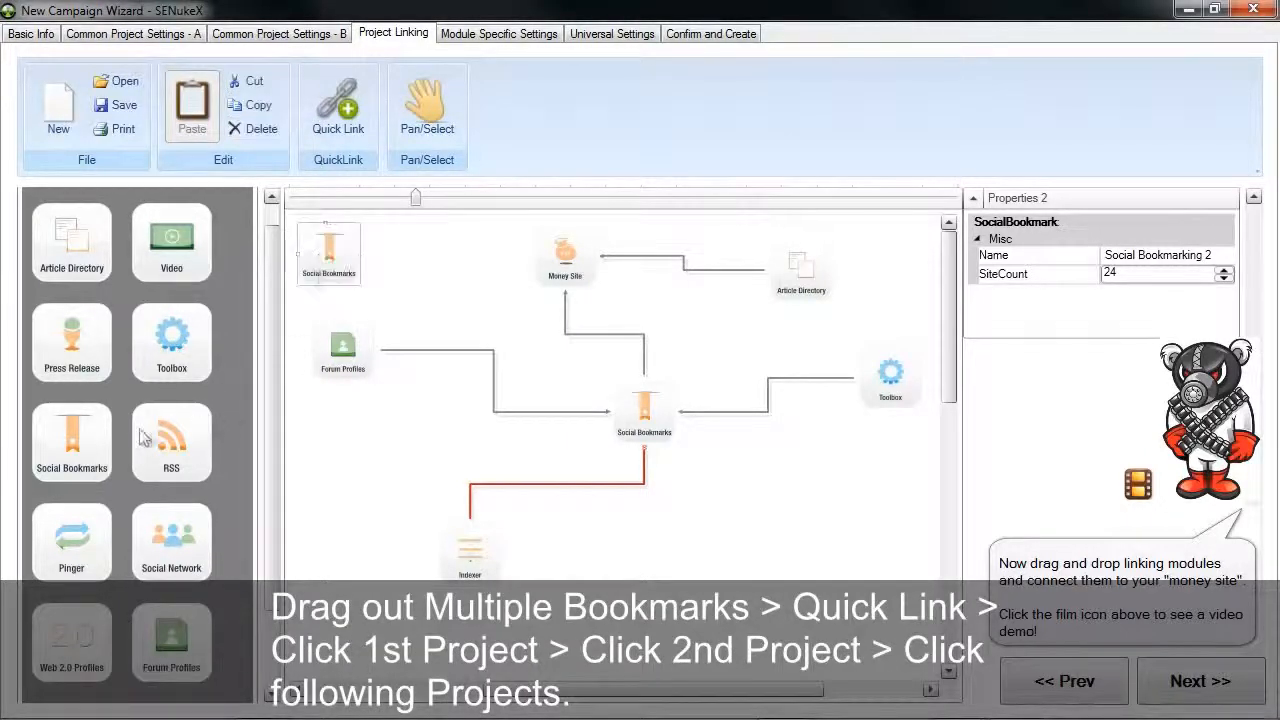
pyautogui.moveTo(100, 445); pyautogui.dragTo(460, 258)
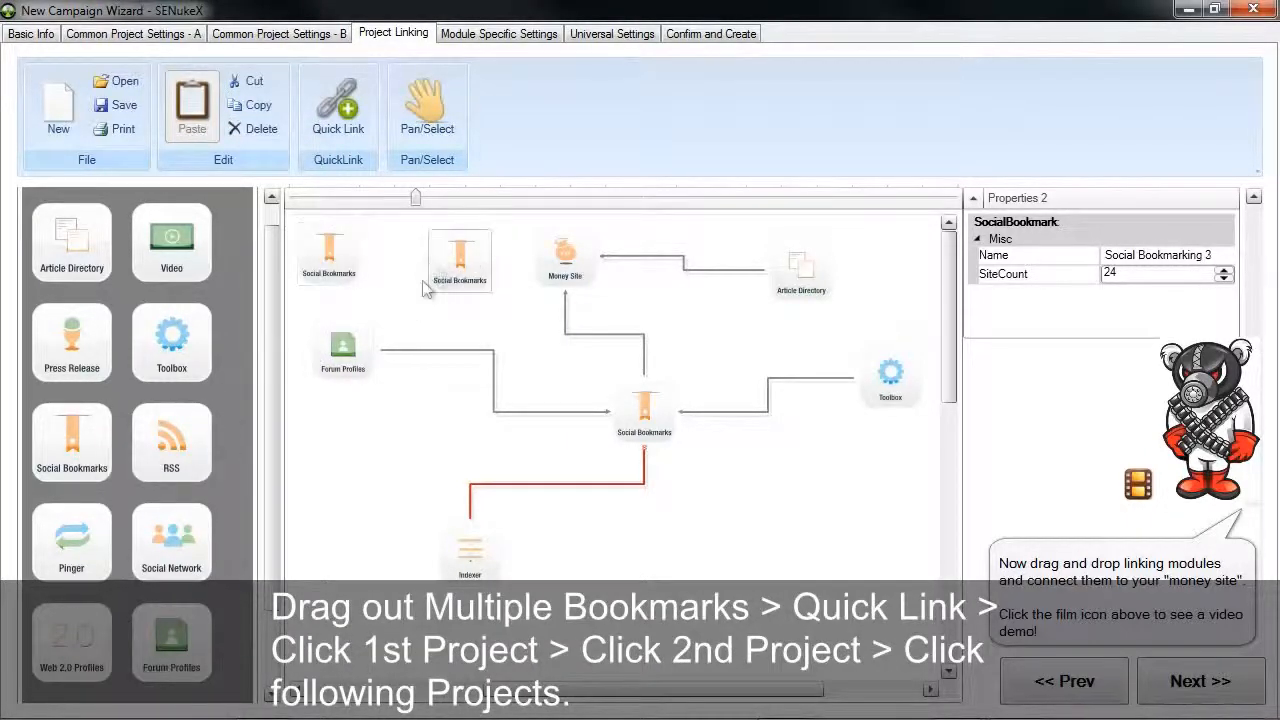
pyautogui.click(336, 128)
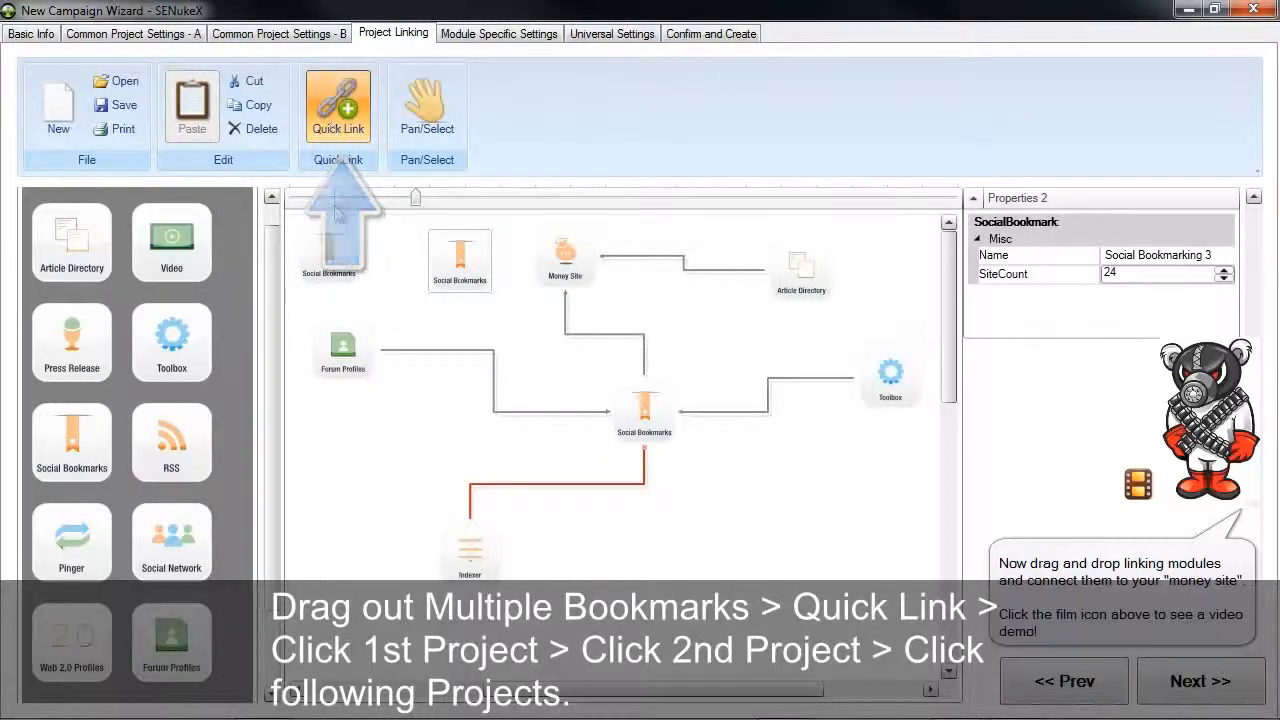
pyautogui.click(333, 253)
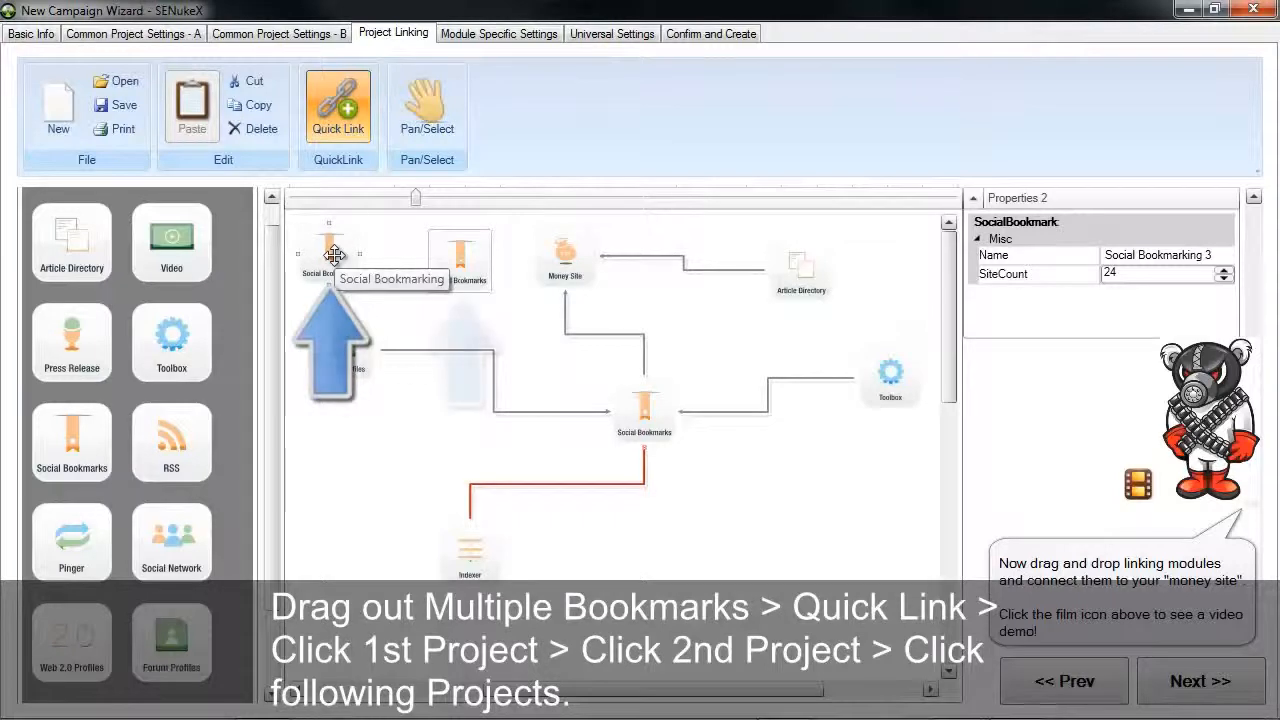
pyautogui.click(333, 253)
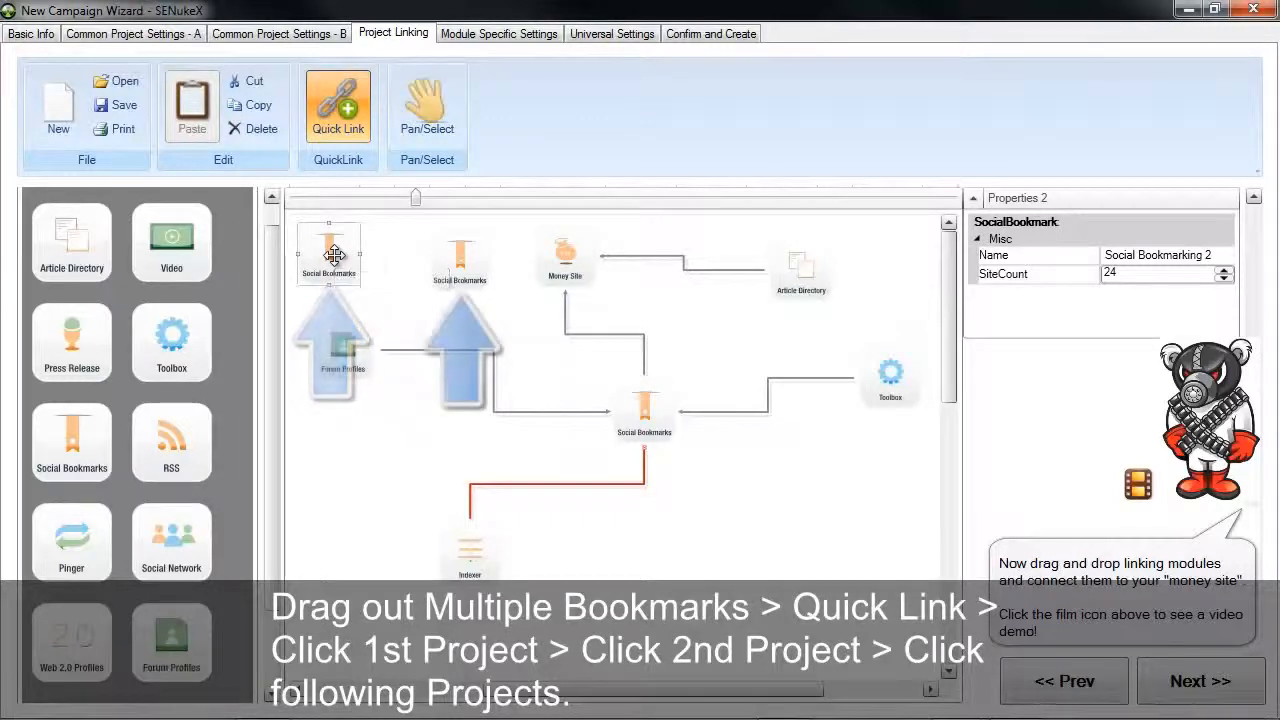
pyautogui.click(458, 260)
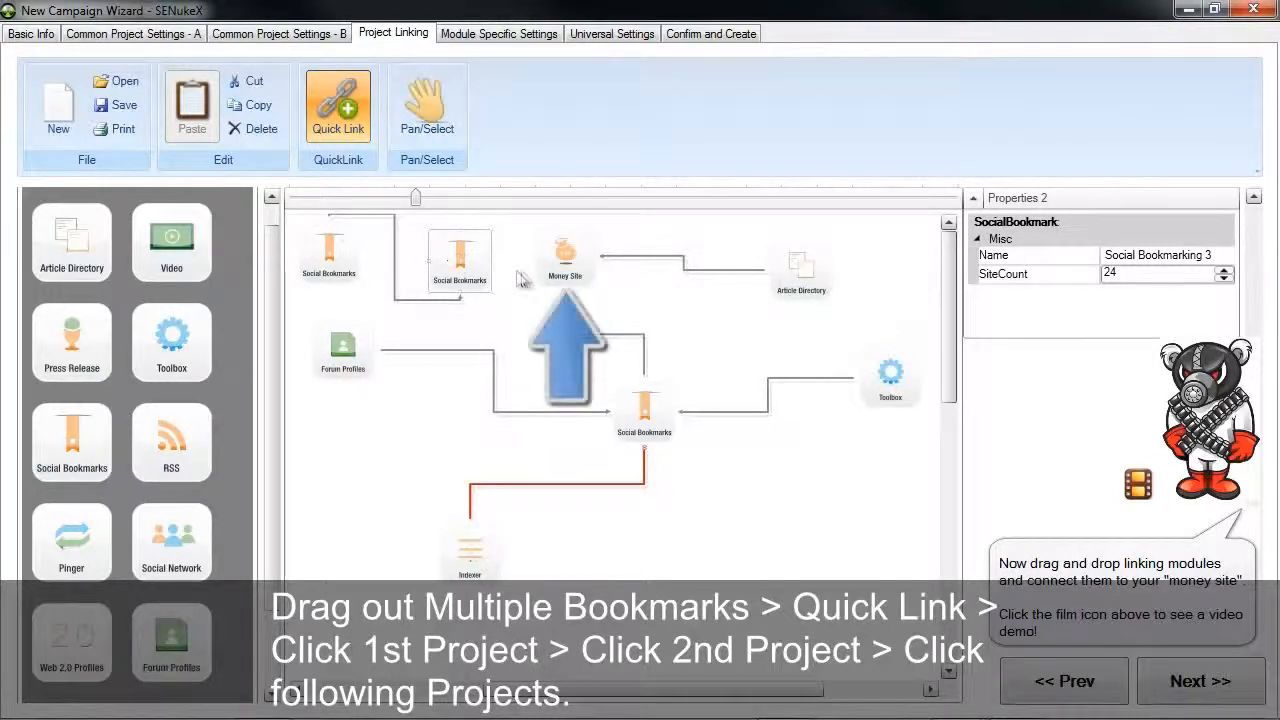
pyautogui.click(561, 258)
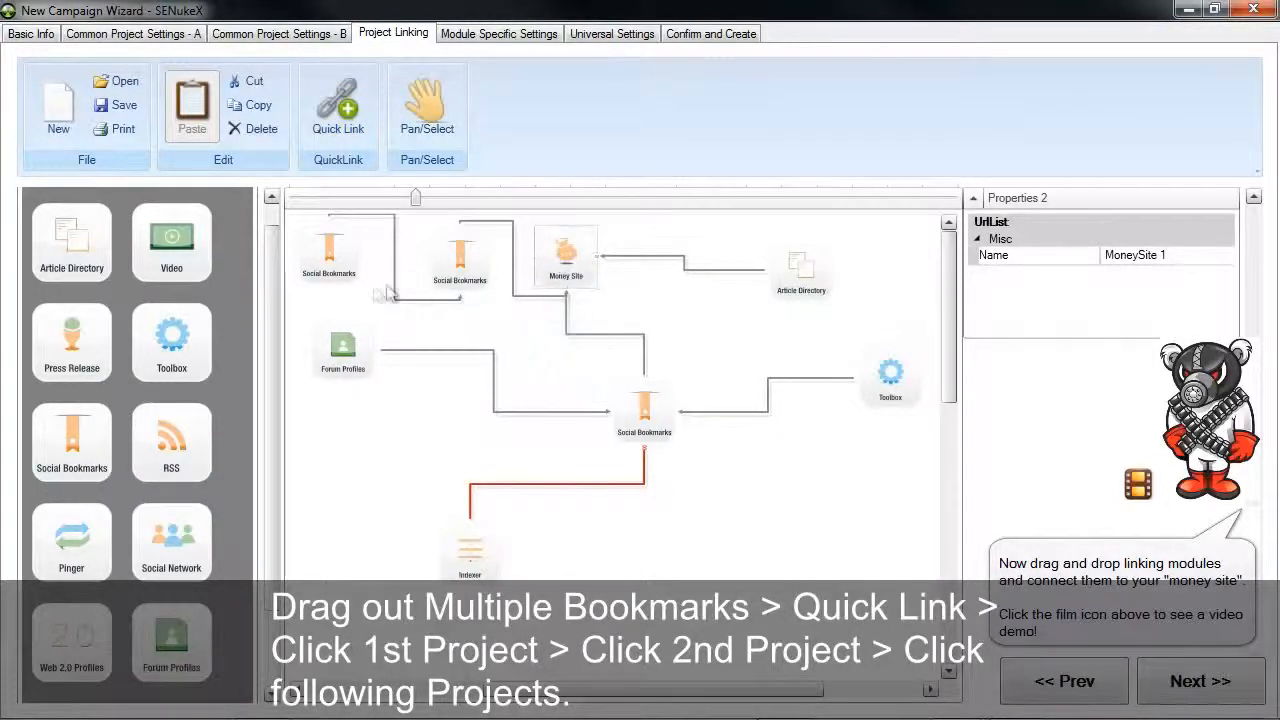
pyautogui.click(330, 272)
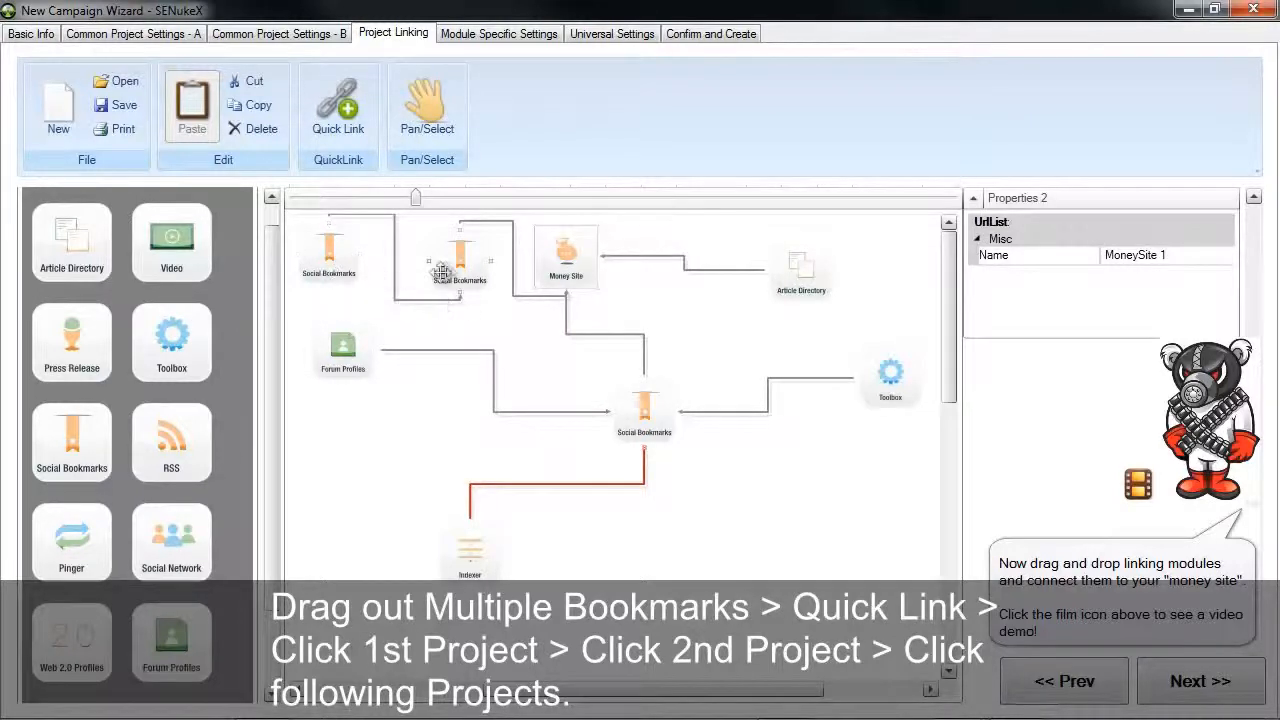
pyautogui.click(561, 260)
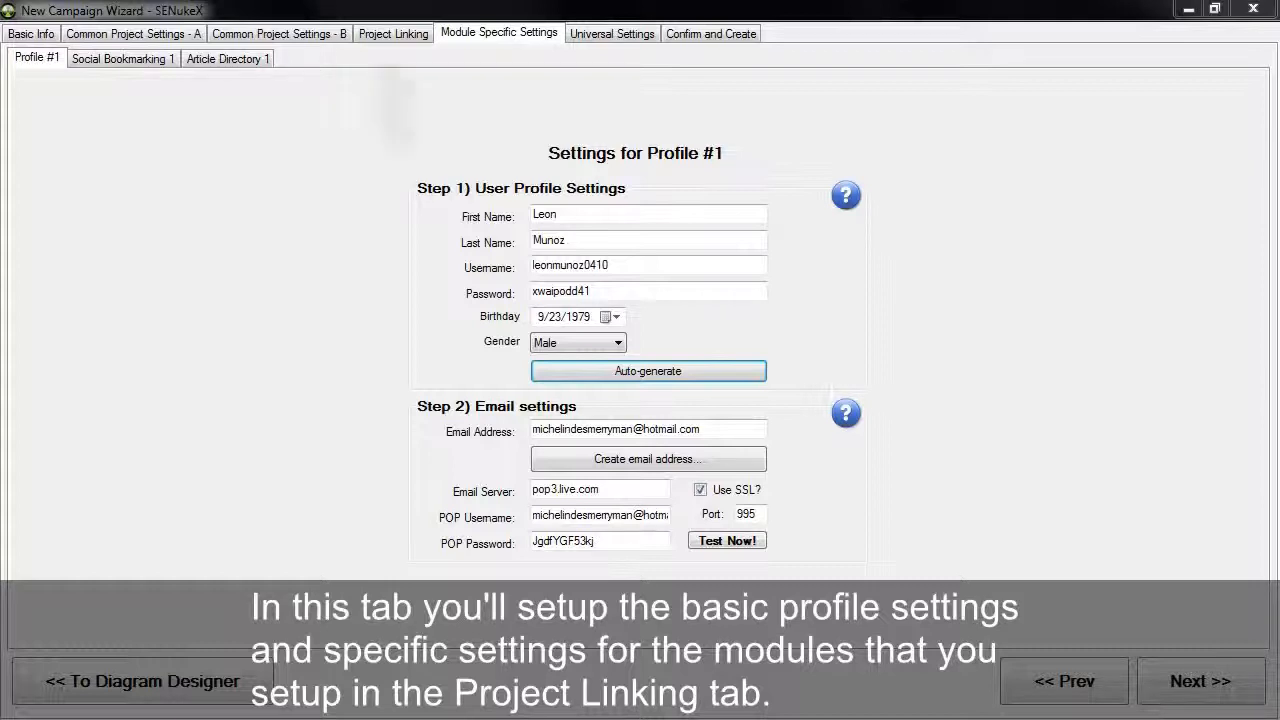
pyautogui.click(426, 35)
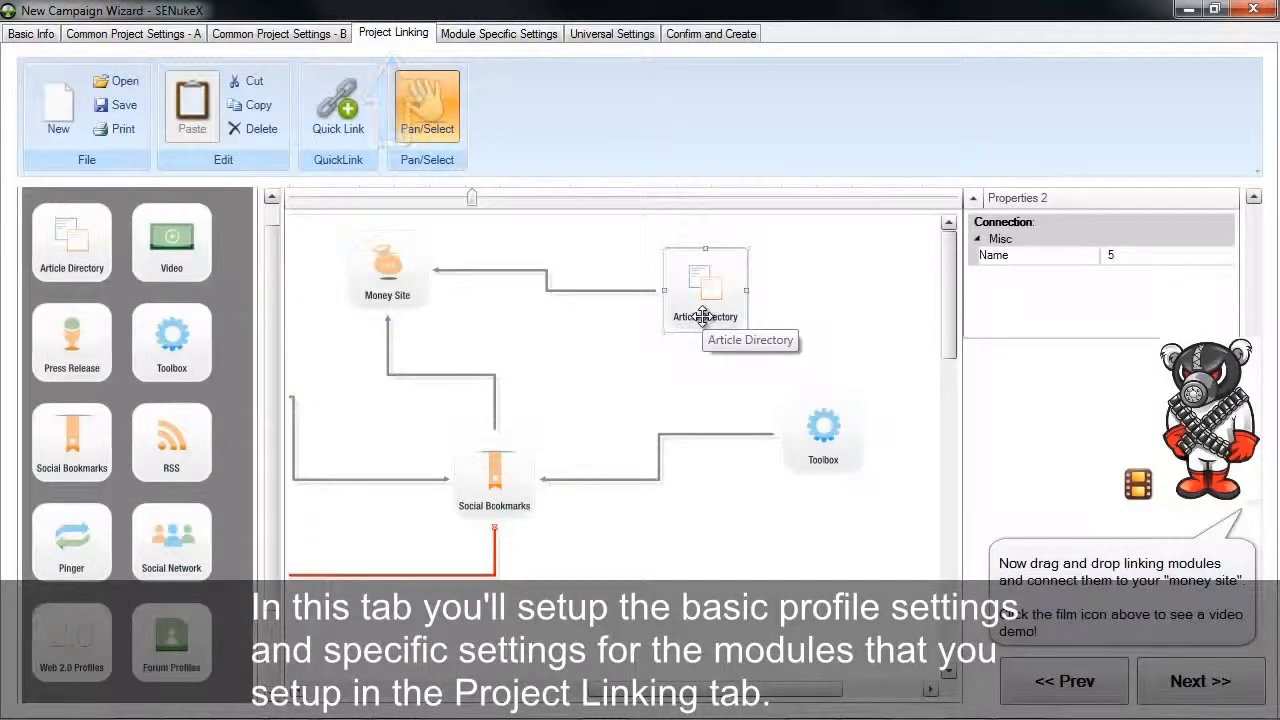
pyautogui.click(537, 38)
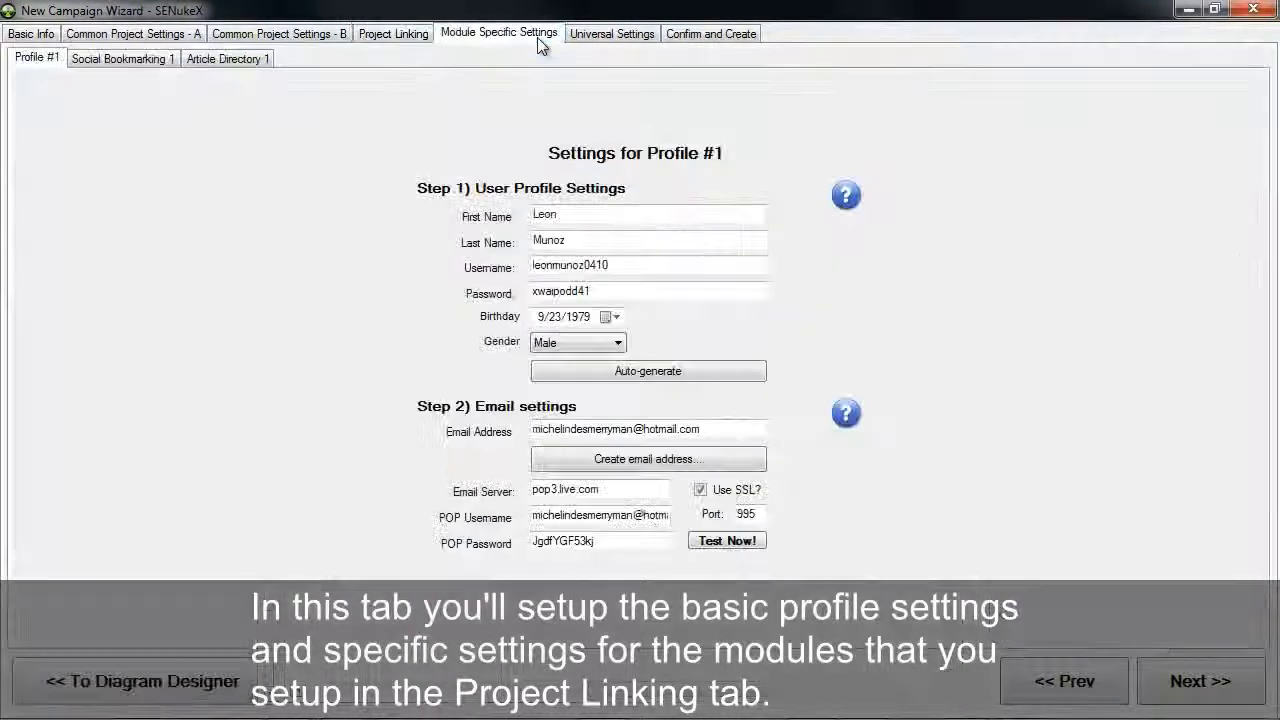
pyautogui.click(412, 36)
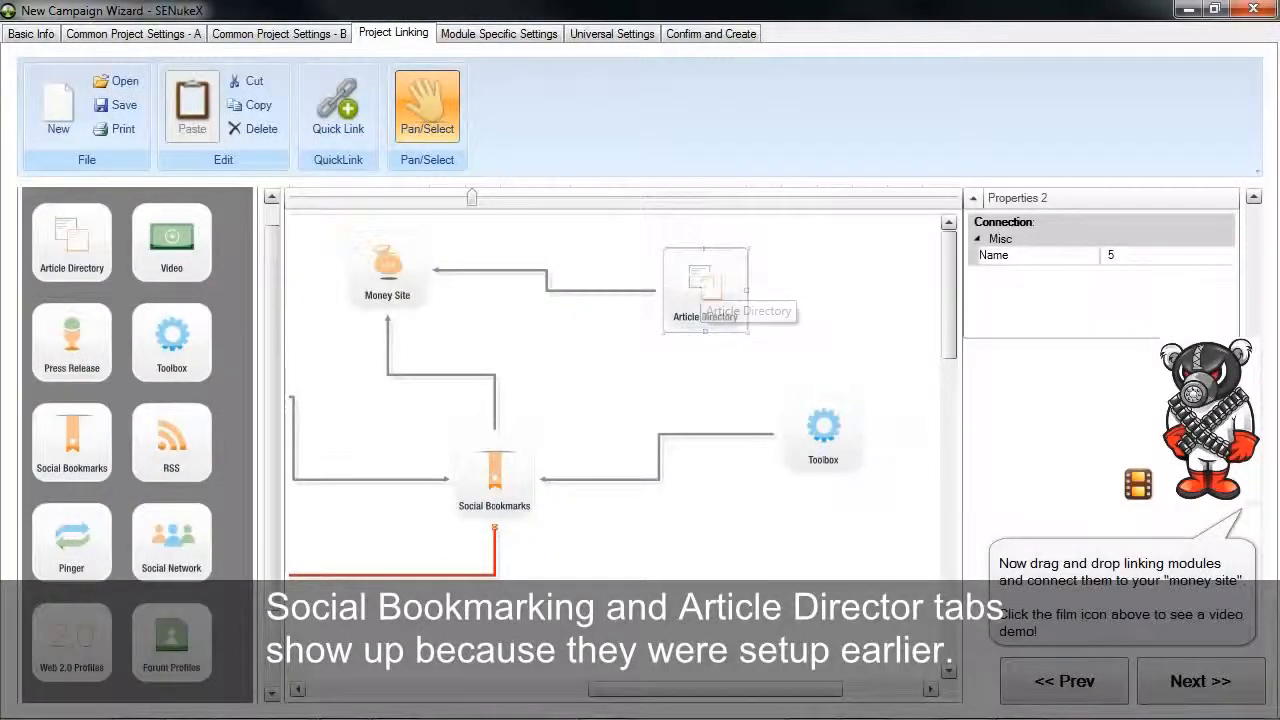
# Auto-generate new user profile details for Profile #1 in the module-specific settings
pyautogui.click(490, 33)
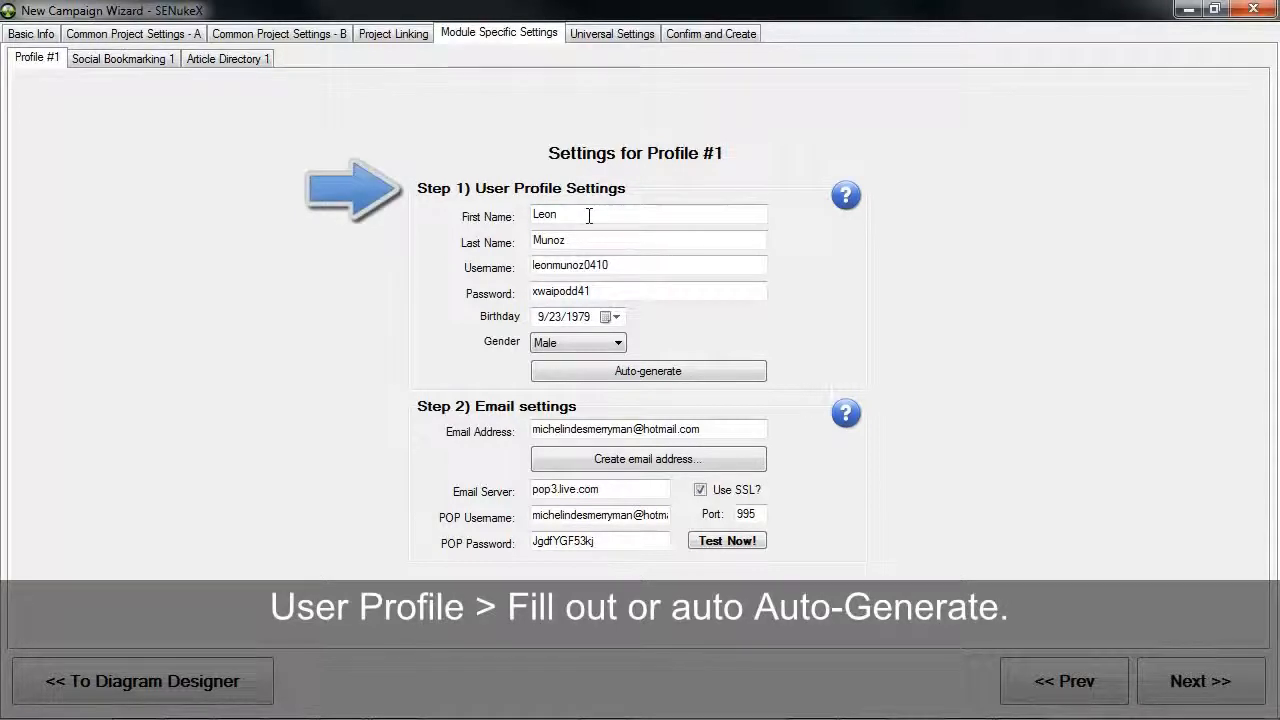
pyautogui.click(641, 370)
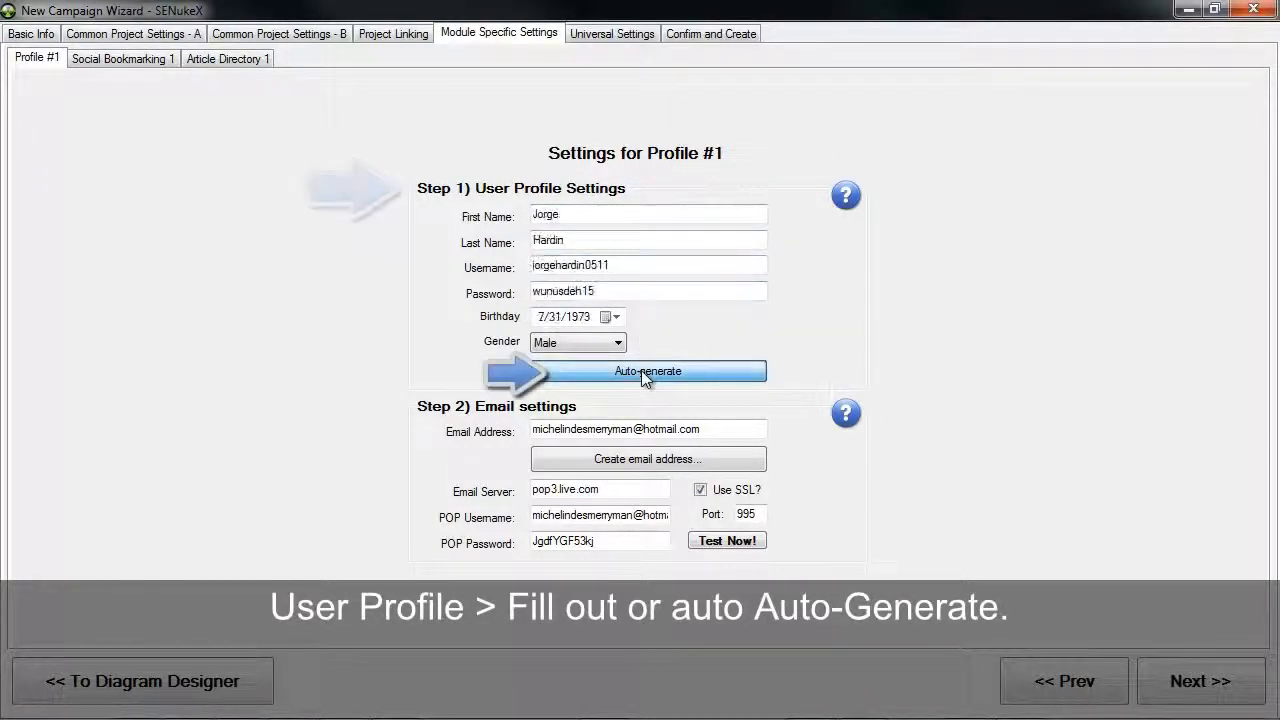
pyautogui.click(641, 370)
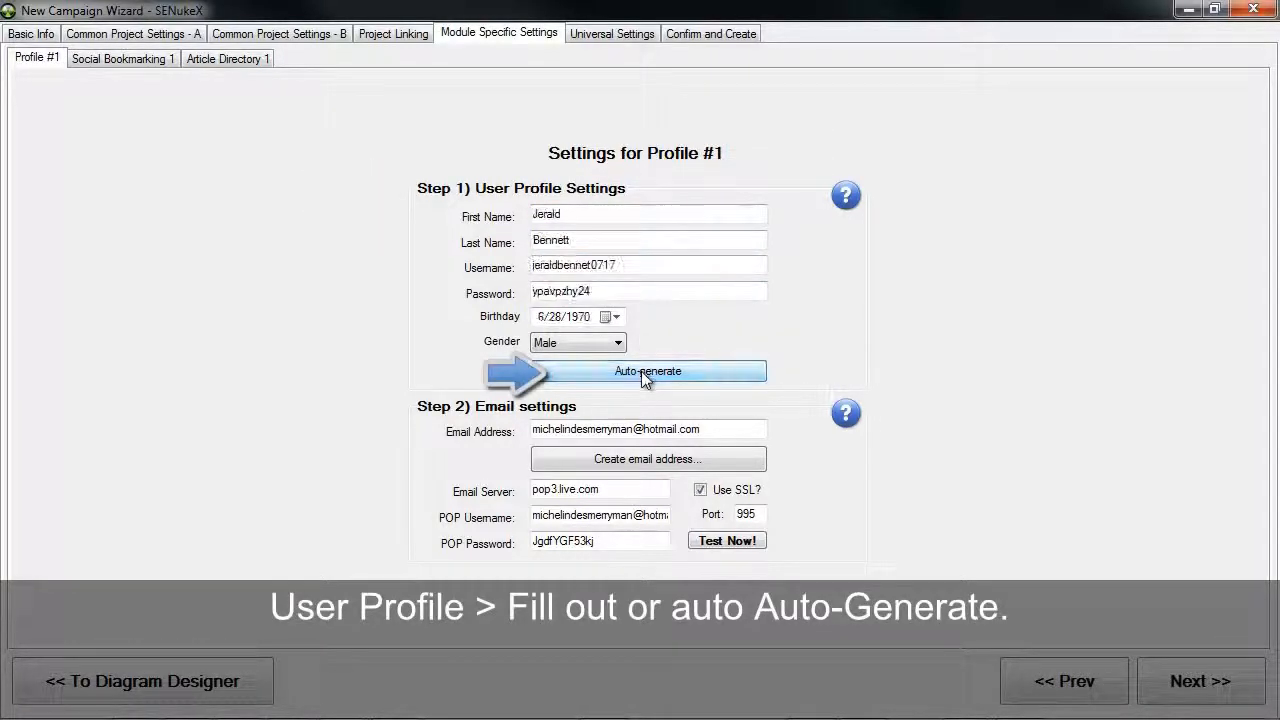
# Download a pre-created Hotmail account for Profile #1 and test its email login
pyautogui.click(667, 464)
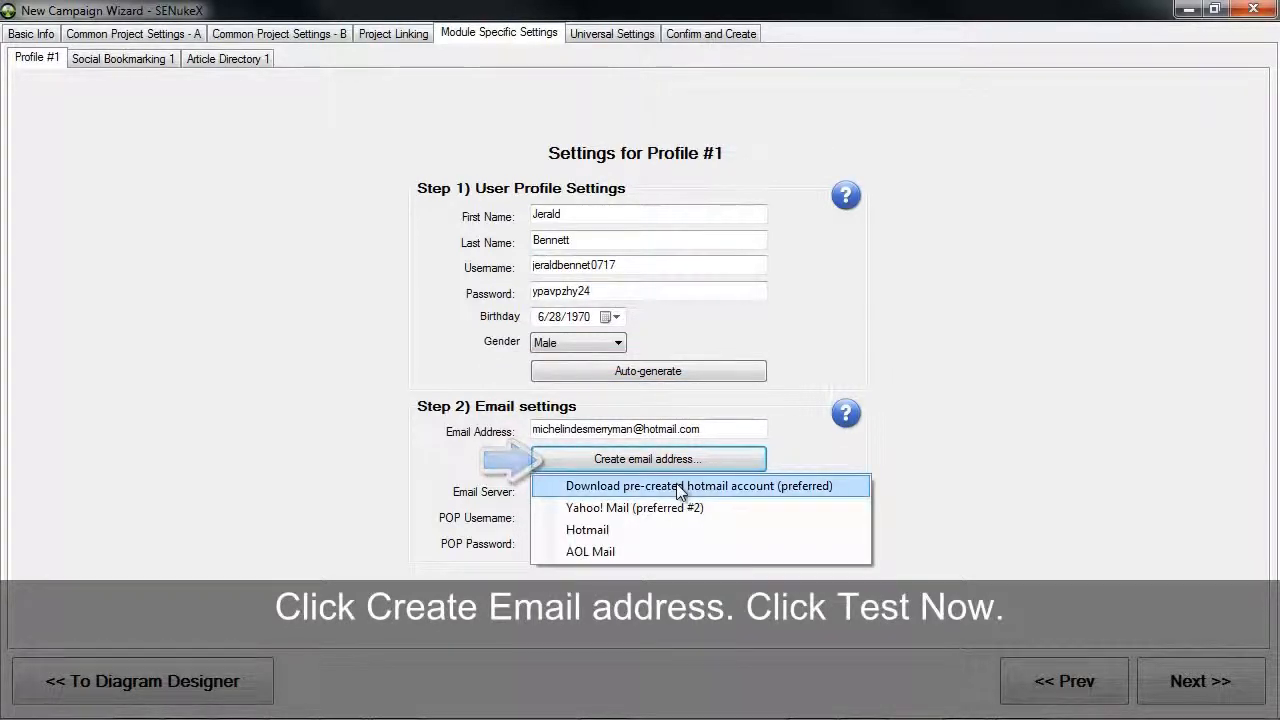
pyautogui.click(677, 486)
pyautogui.click(714, 543)
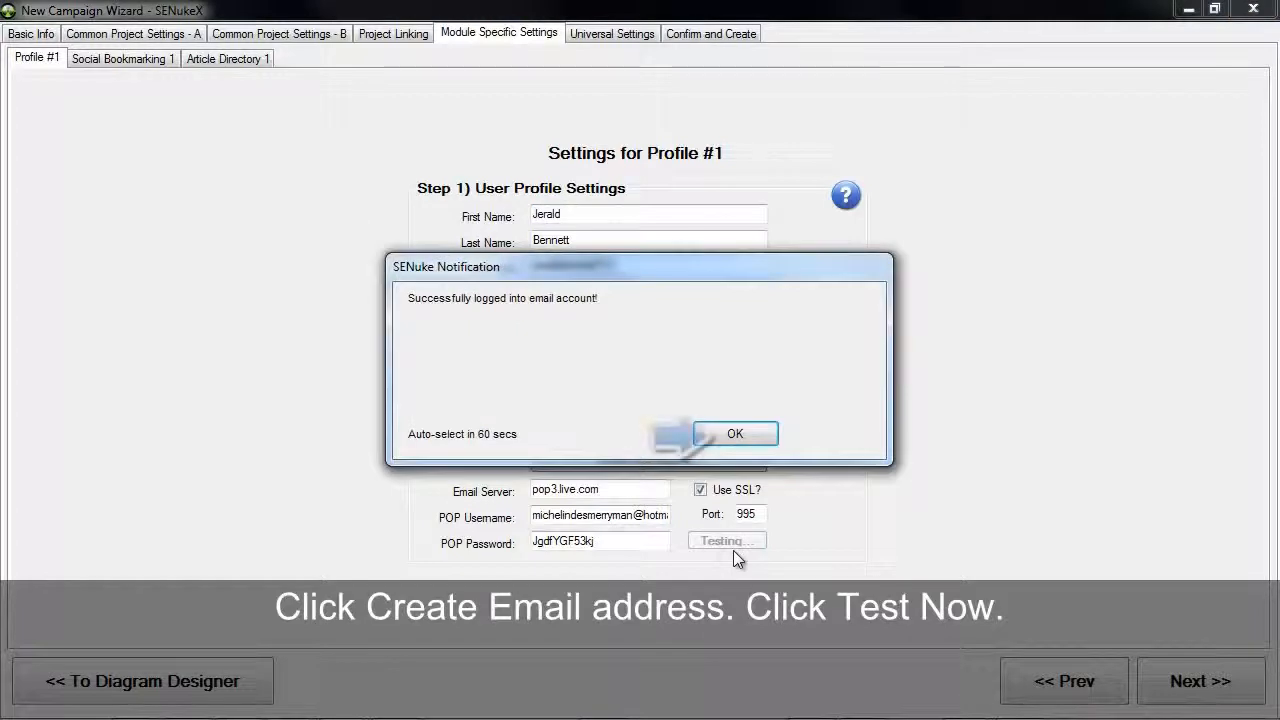
pyautogui.click(740, 433)
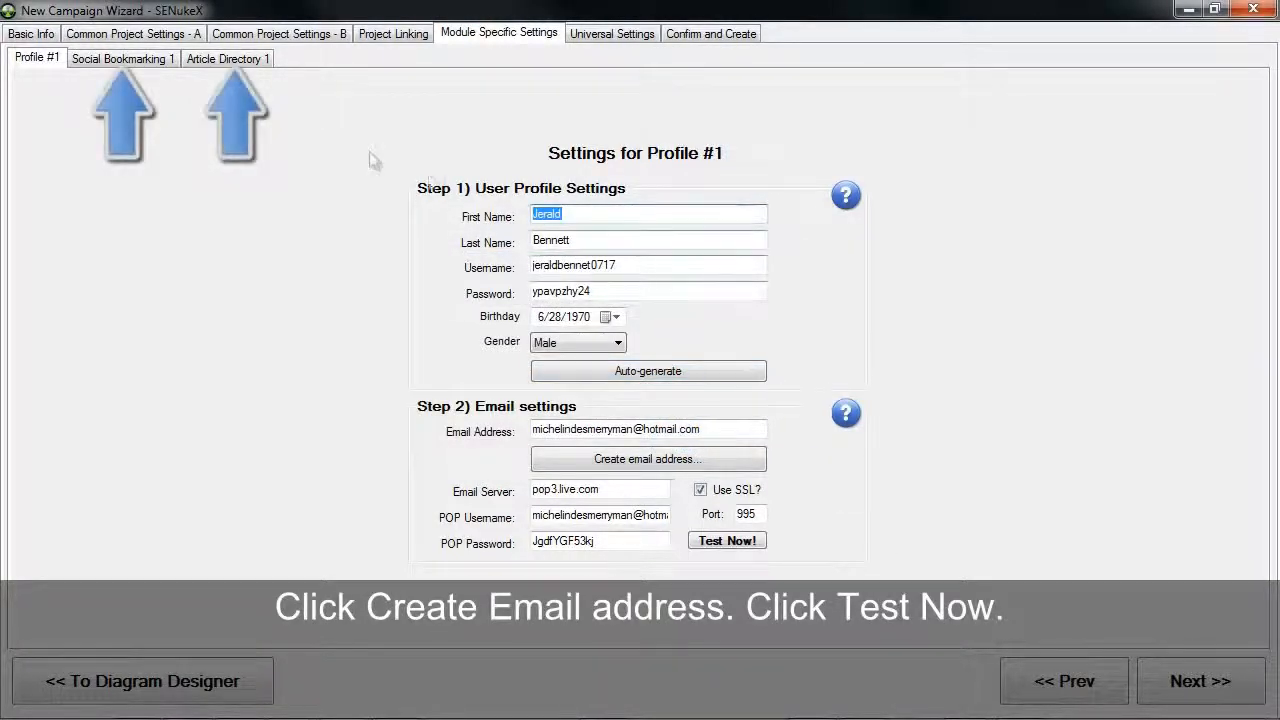
# Auto-spin the bookmark description in the Social Bookmarking 1 settings
pyautogui.click(100, 60)
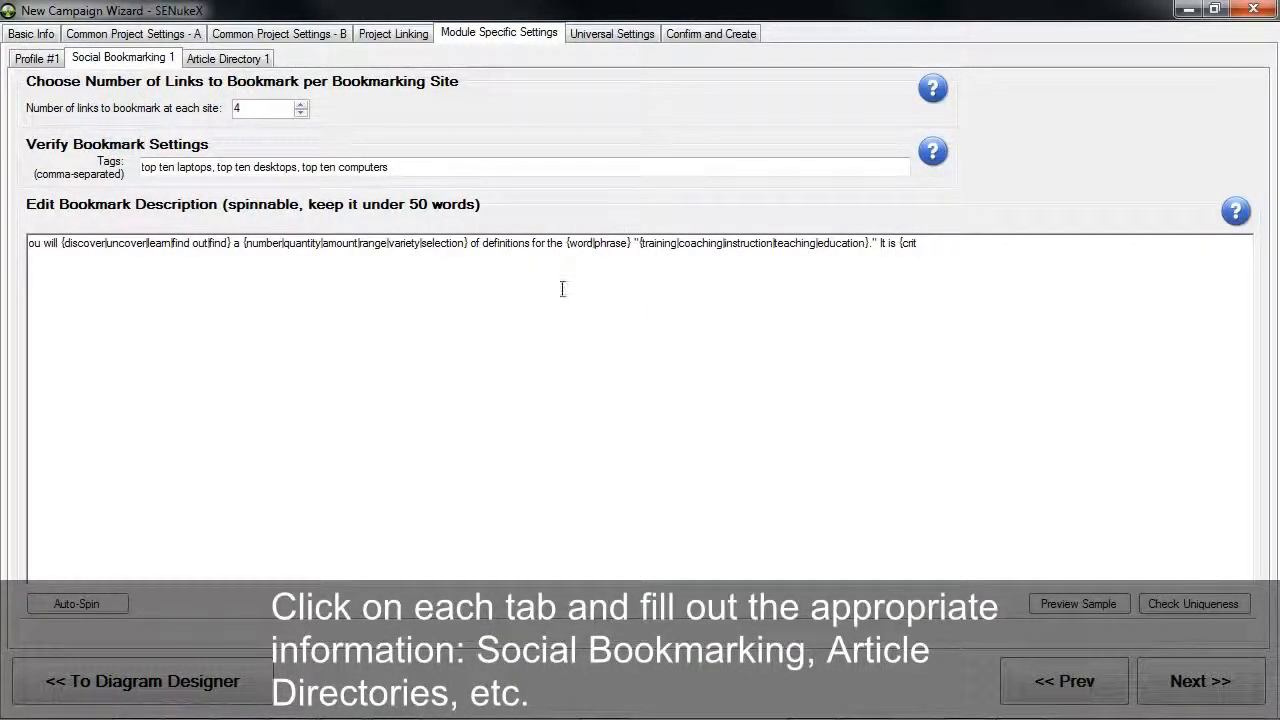
pyautogui.click(97, 604)
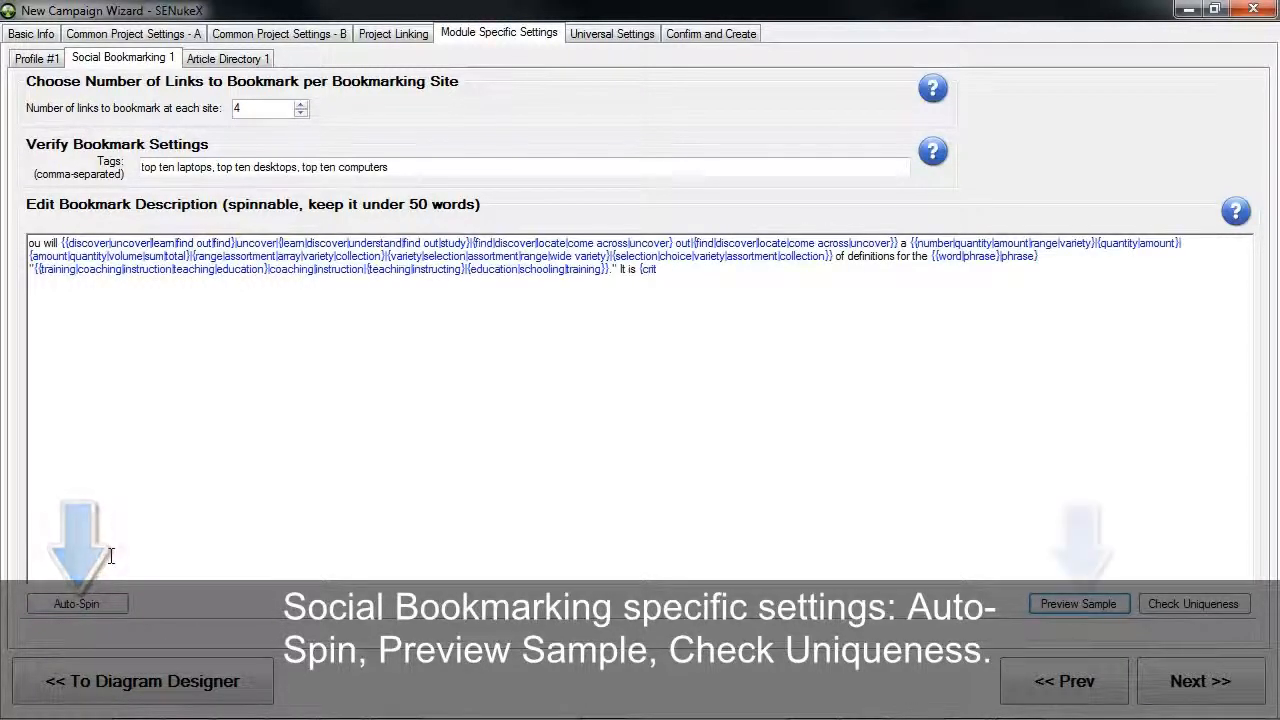
# Preview several respun samples of the bookmark description and check its uniqueness
pyautogui.click(1075, 616)
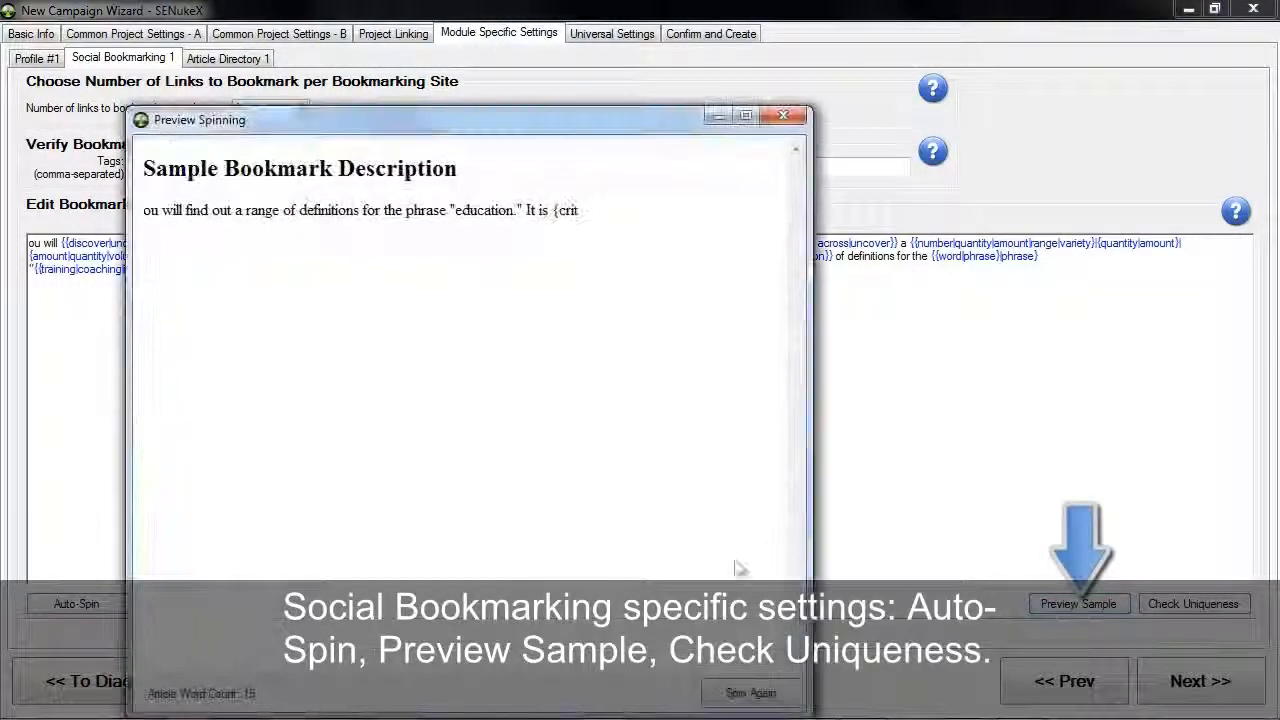
pyautogui.click(737, 700)
pyautogui.click(737, 703)
pyautogui.click(737, 703)
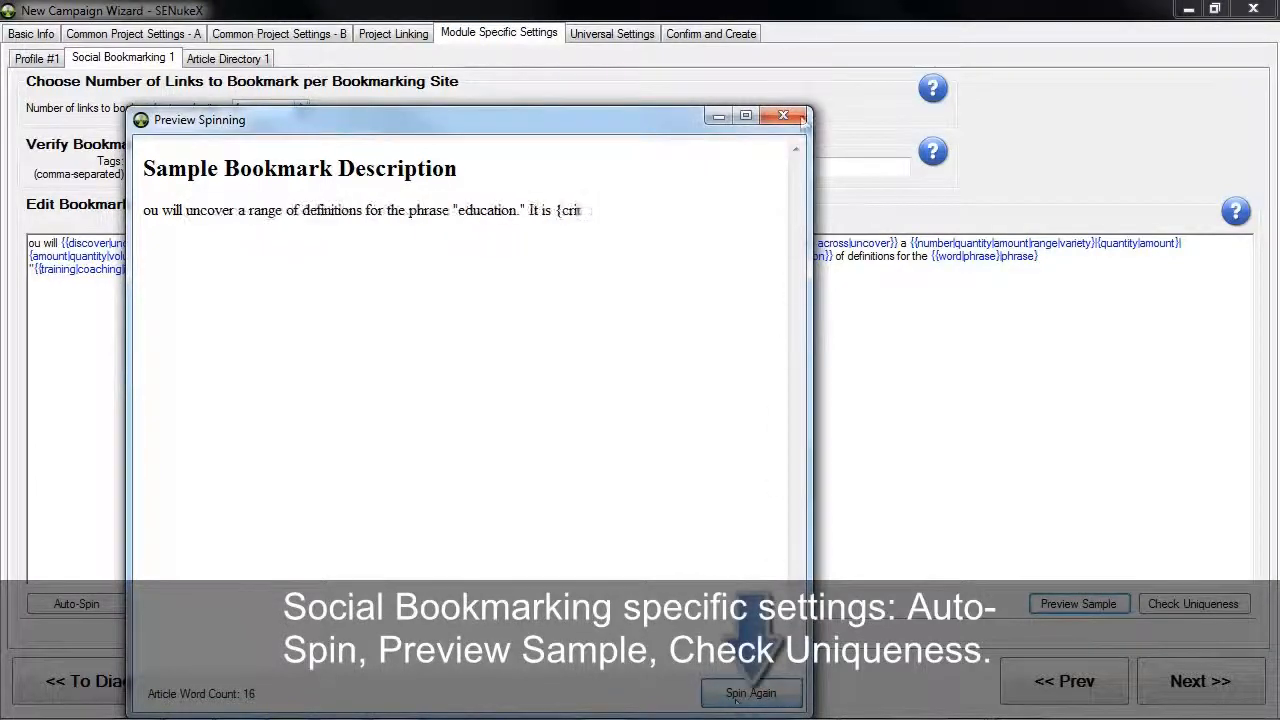
pyautogui.click(783, 115)
pyautogui.click(1193, 603)
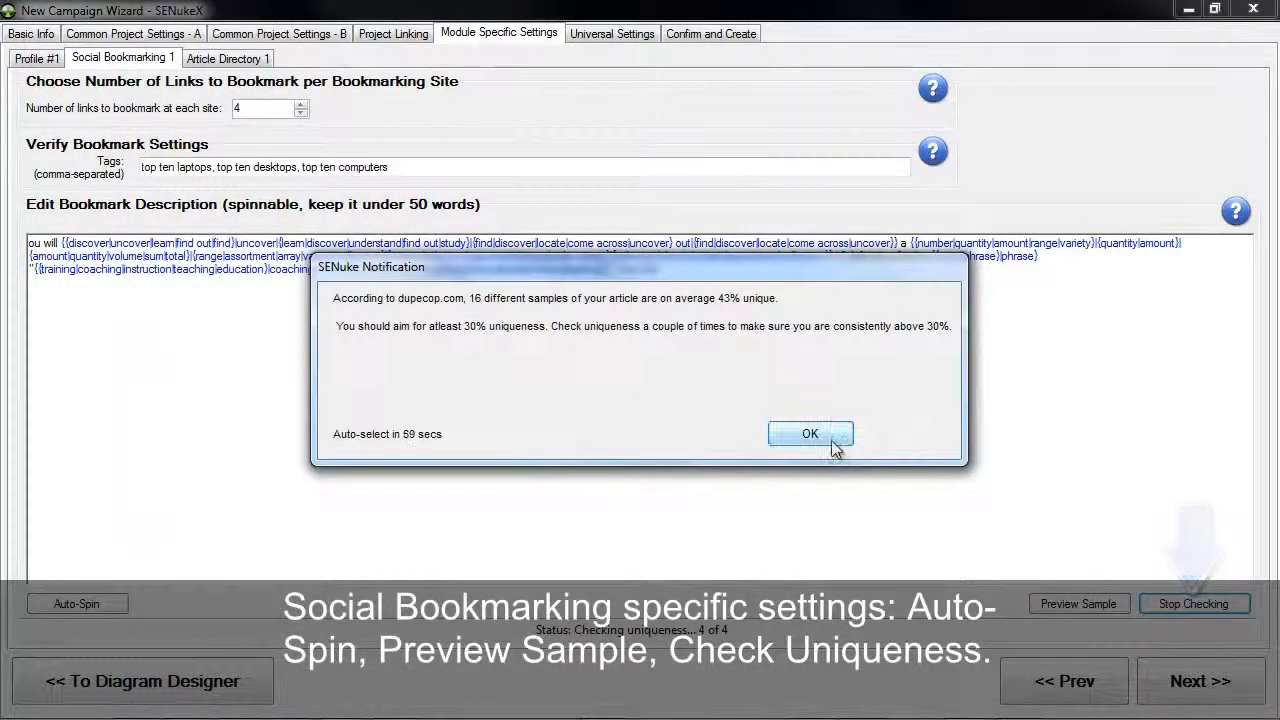
# Dismiss the uniqueness notification and preview several respun samples of the article in the Article Directory 1 settings
pyautogui.click(808, 434)
pyautogui.click(264, 60)
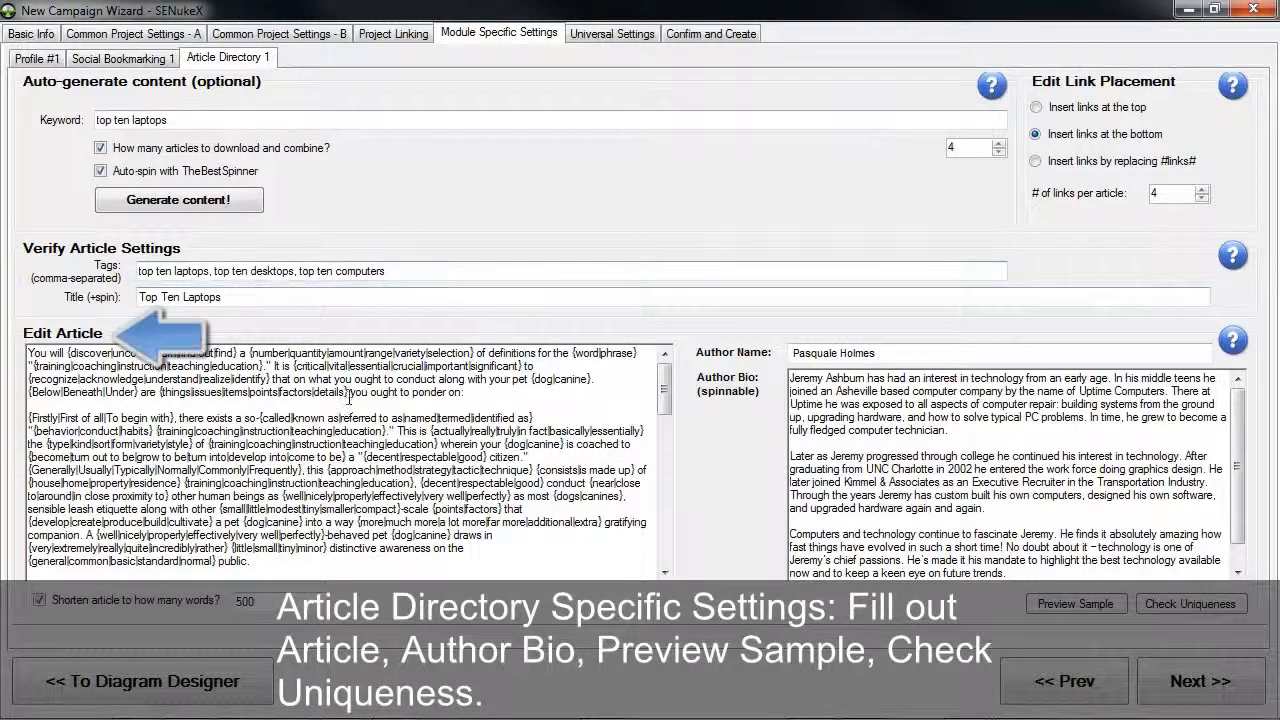
pyautogui.moveTo(662, 396)
pyautogui.mouseDown()
pyautogui.moveTo(666, 482)
pyautogui.moveTo(664, 388)
pyautogui.mouseUp()
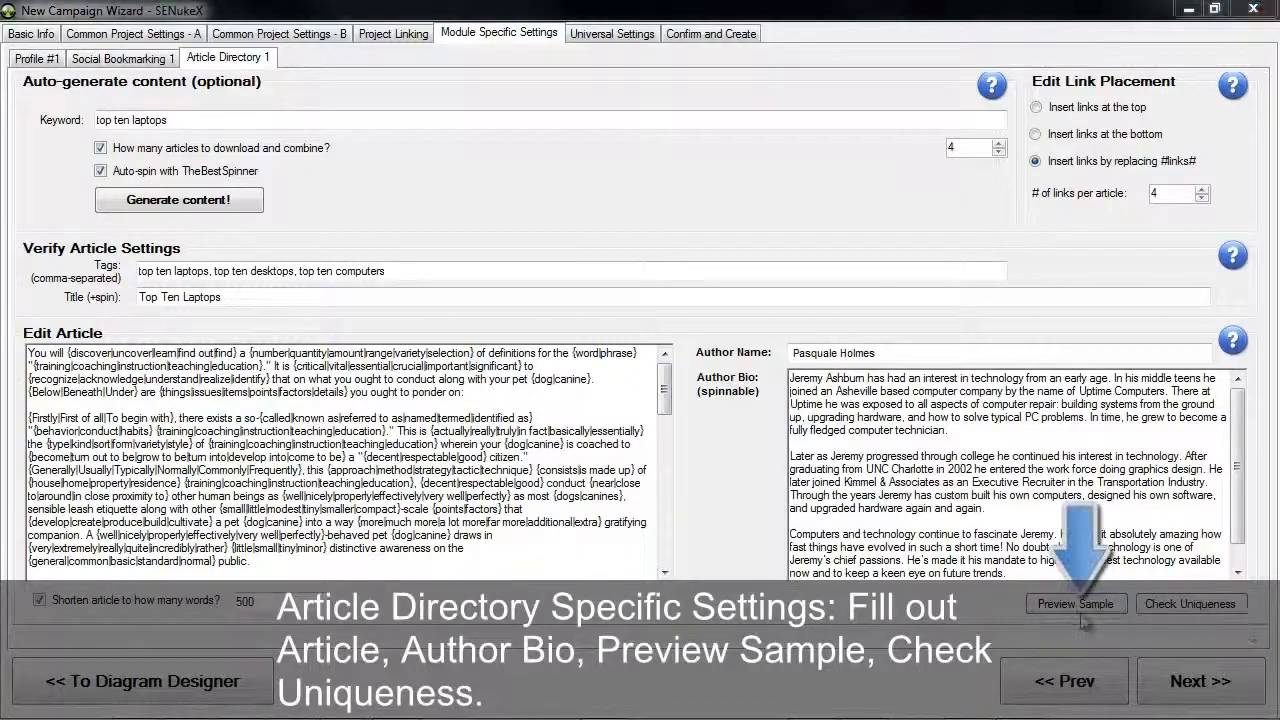
pyautogui.click(1075, 603)
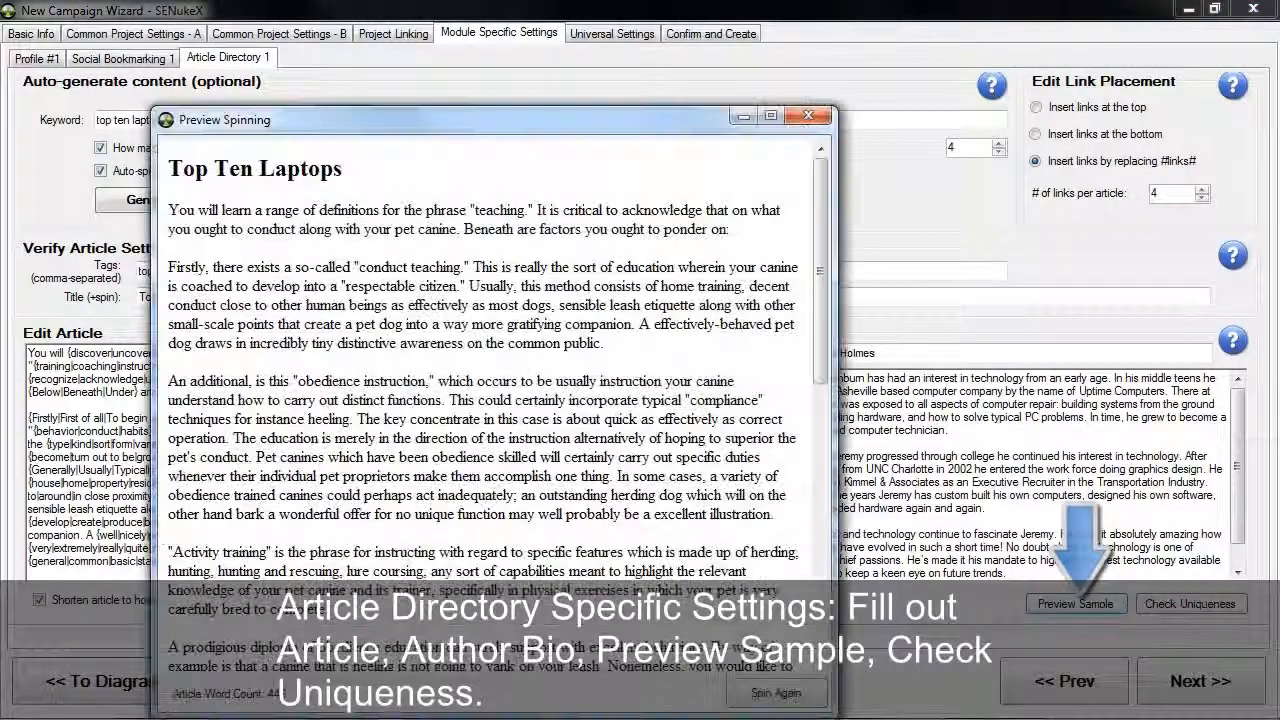
pyautogui.click(784, 696)
pyautogui.click(784, 696)
pyautogui.click(784, 696)
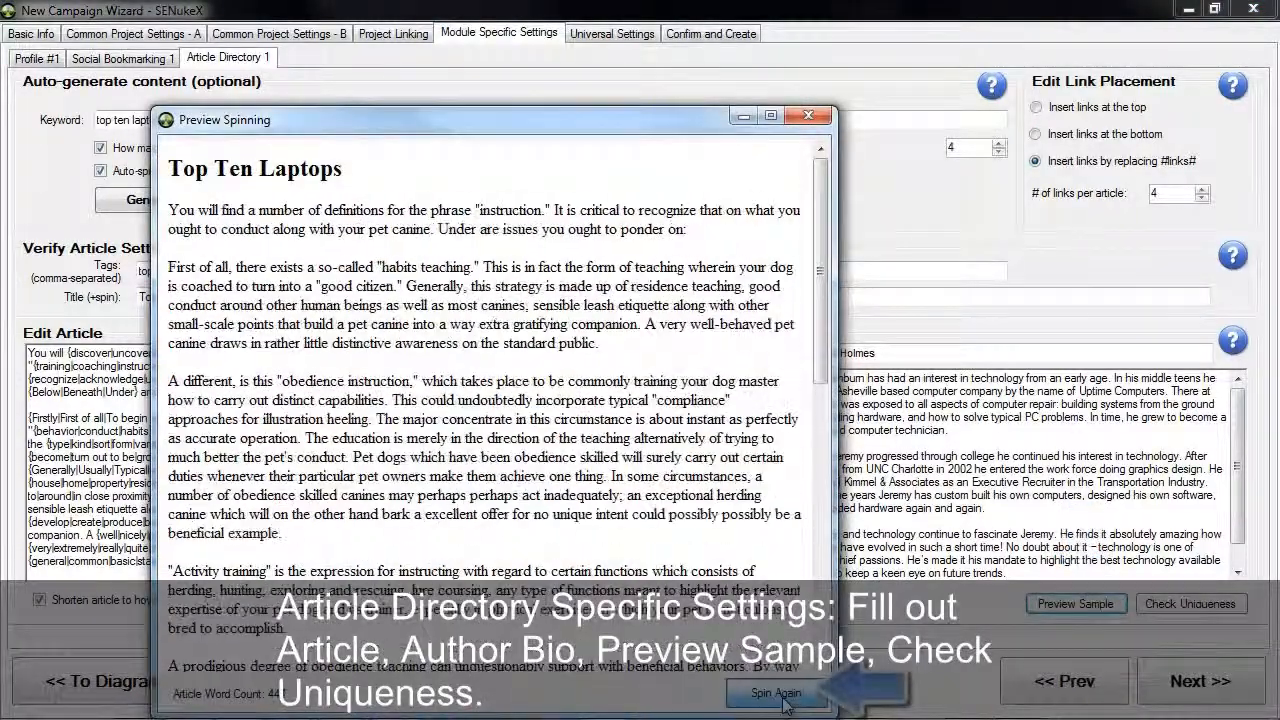
pyautogui.click(784, 696)
pyautogui.click(807, 119)
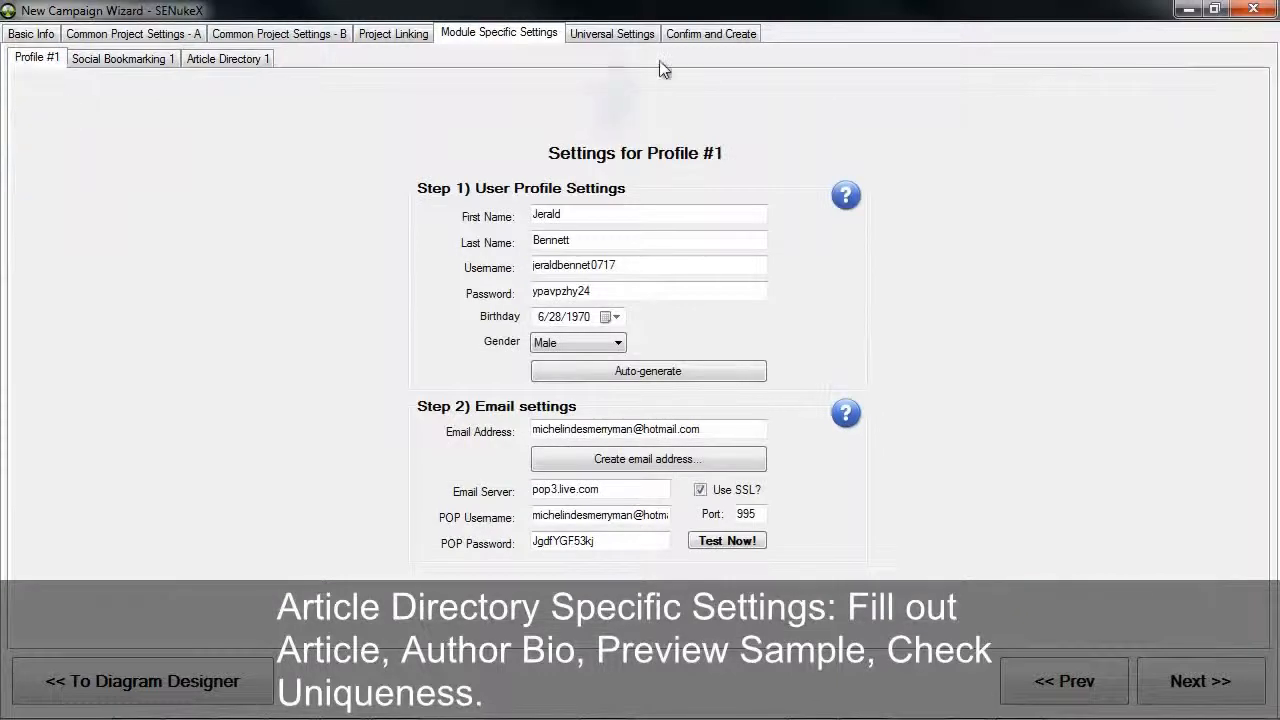
# Check the account balance of the Decaptcher captcha solving service in the universal settings
pyautogui.click(630, 36)
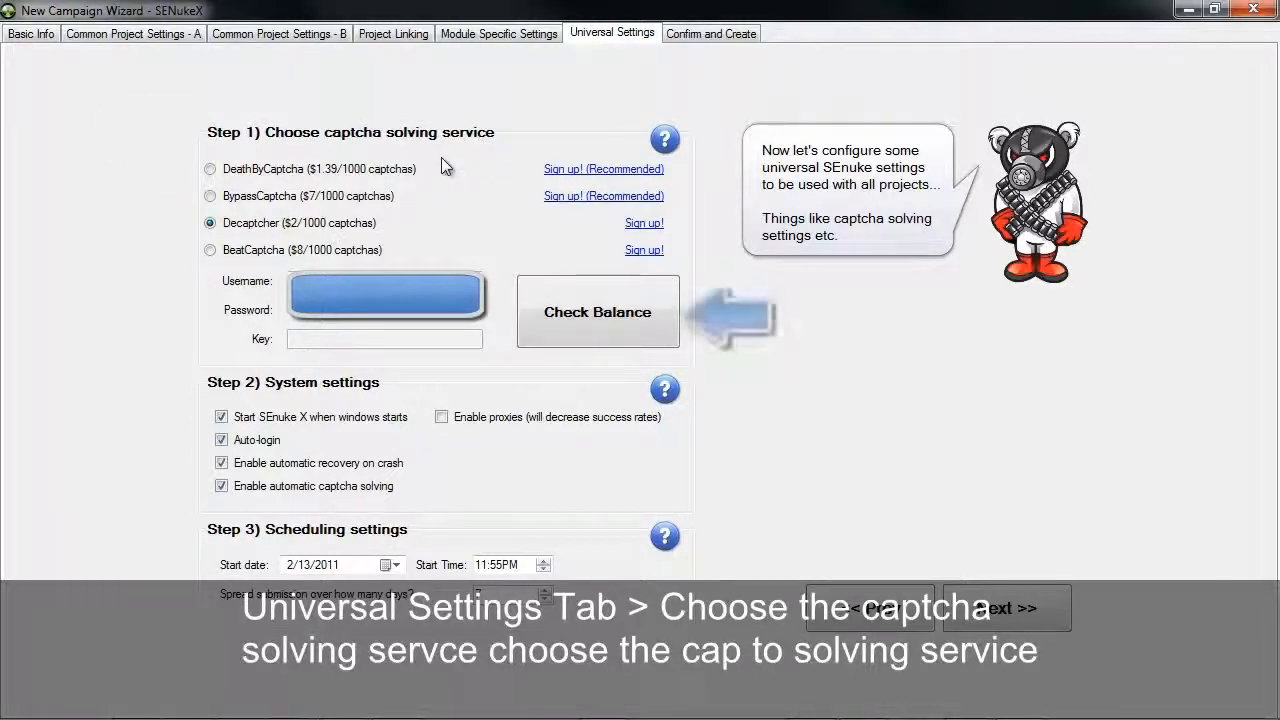
pyautogui.click(597, 312)
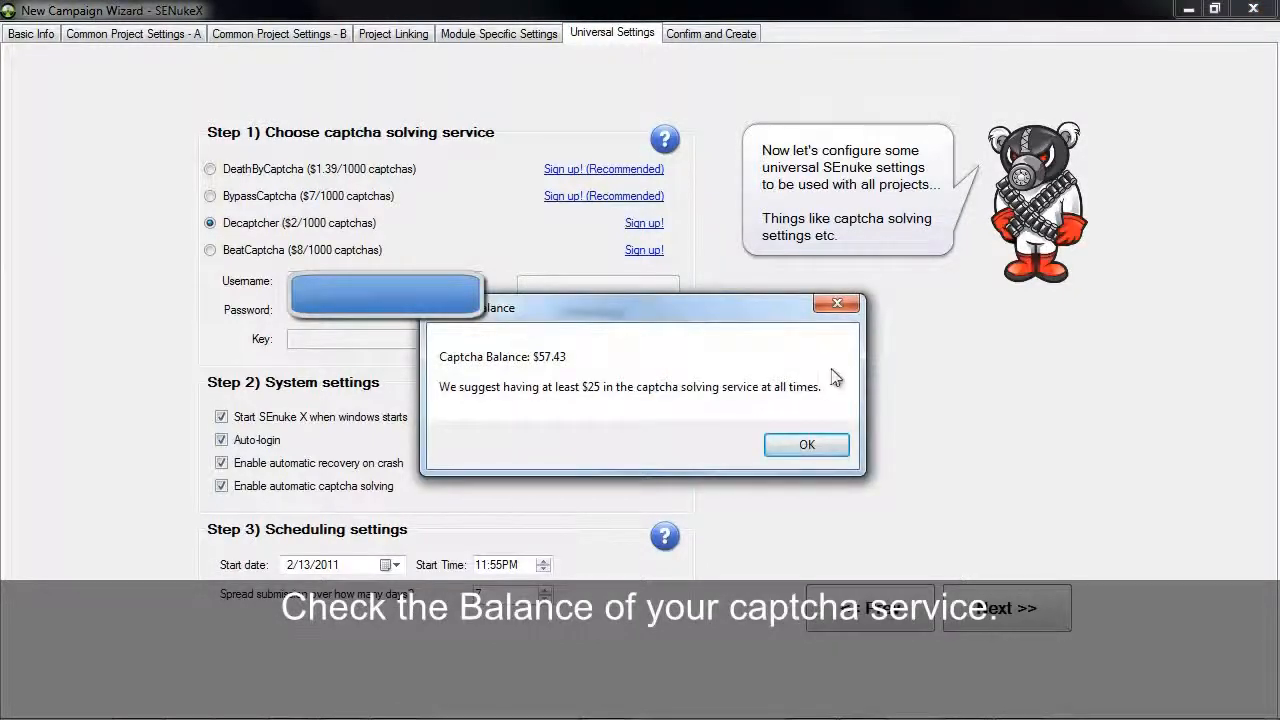
pyautogui.click(806, 444)
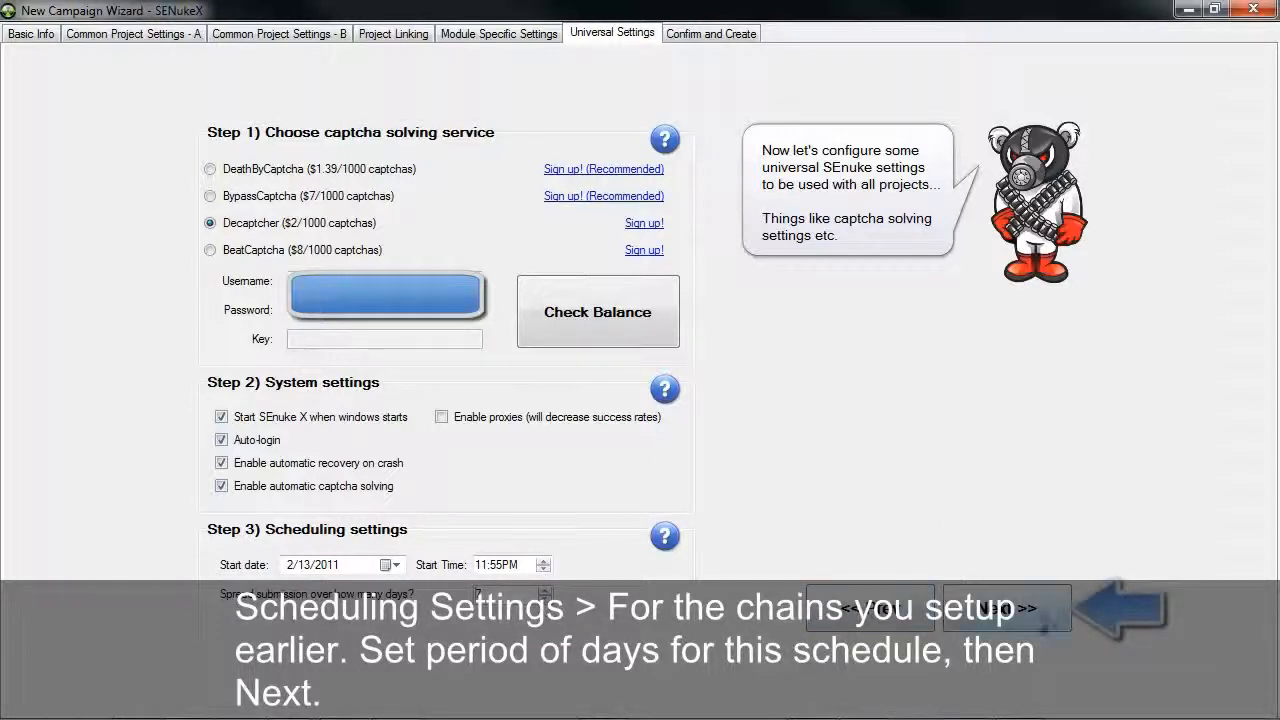
# Accept the universal settings and finish the wizard to export and create the campaign
pyautogui.click(1031, 608)
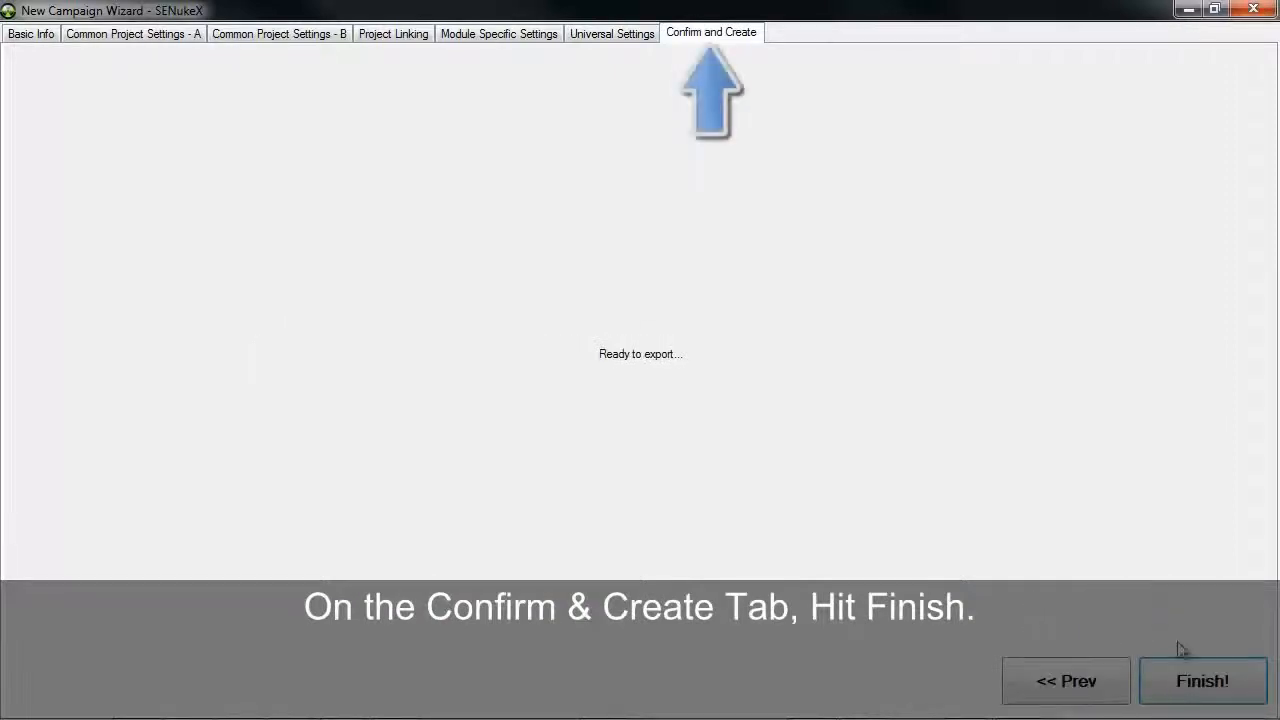
pyautogui.click(1205, 678)
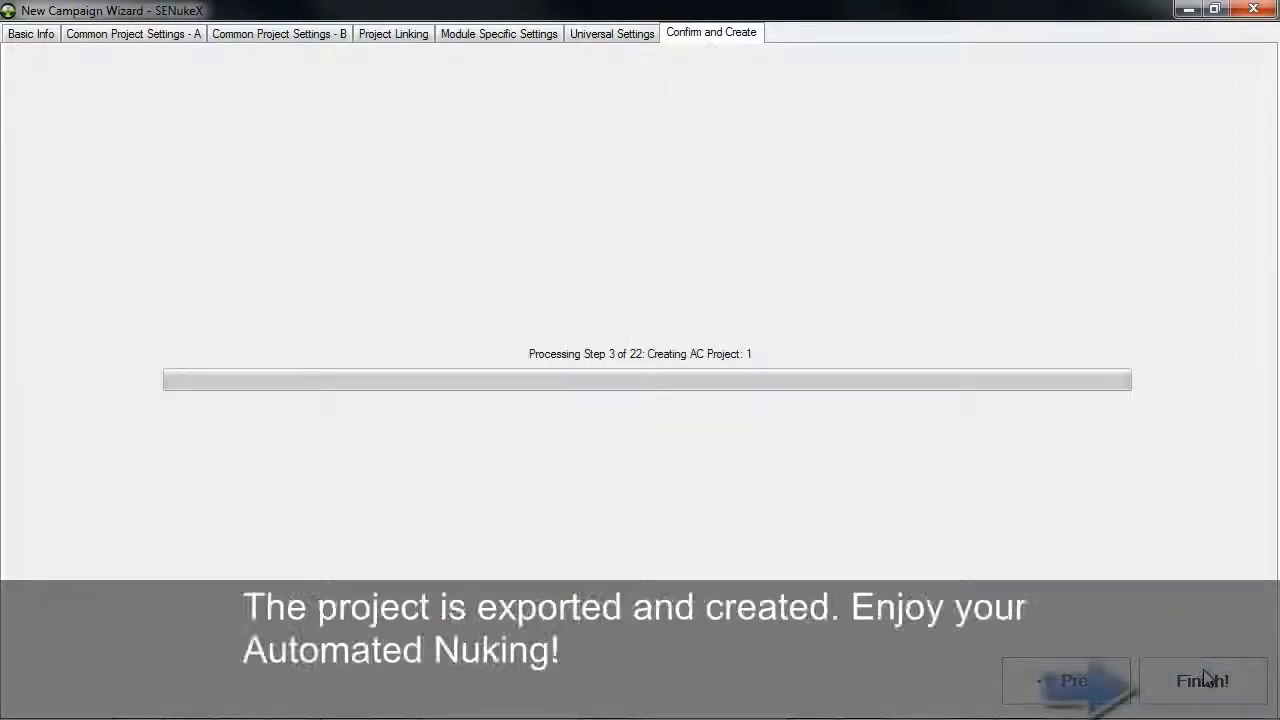